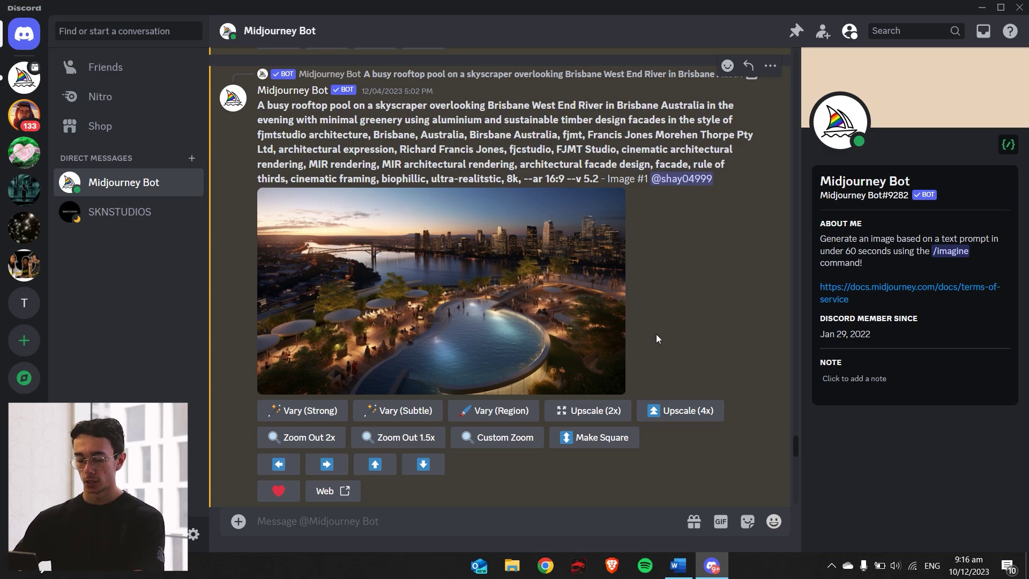
Start an /imagine prompt, preview the rooftop pool image, then switch to the Bernard Tschumi image results
type("/ima")
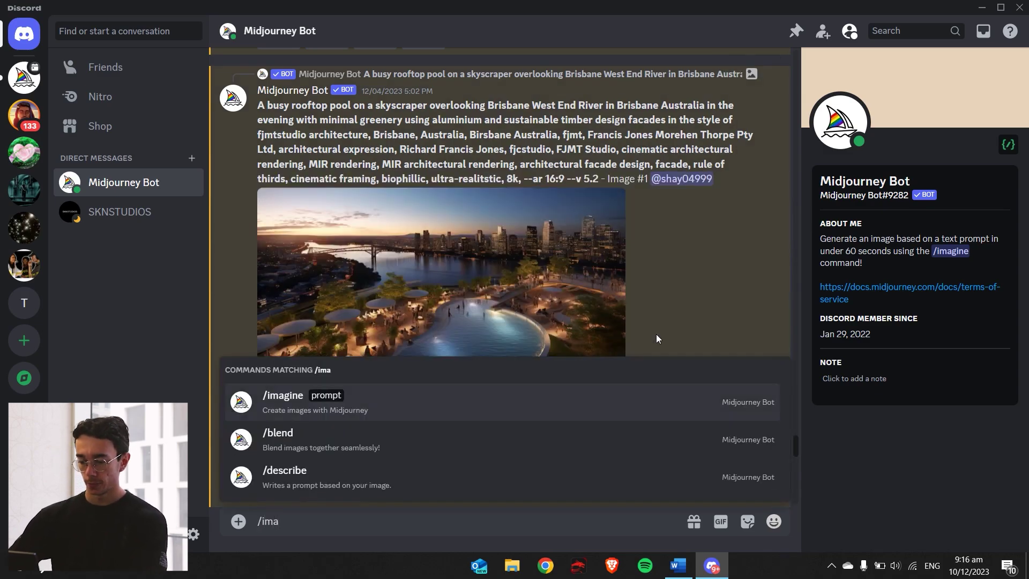
key("Tab")
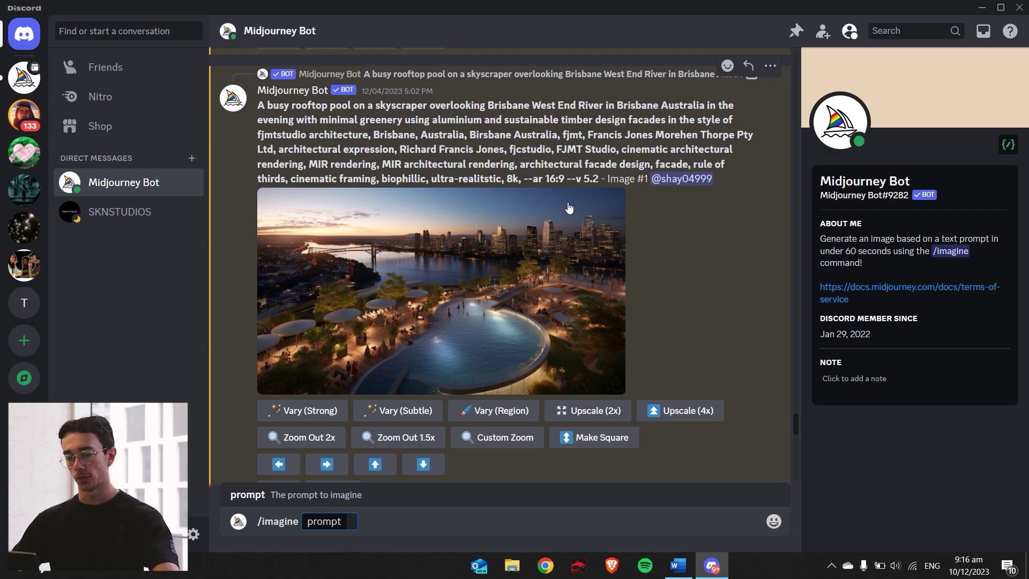
scroll(497, 259, "down", 8)
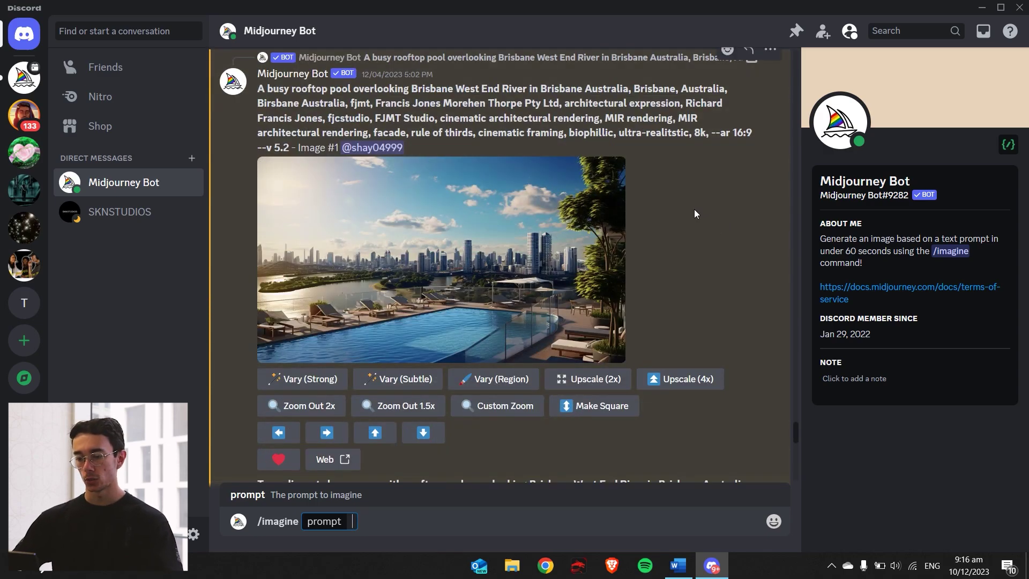
left_click(541, 226)
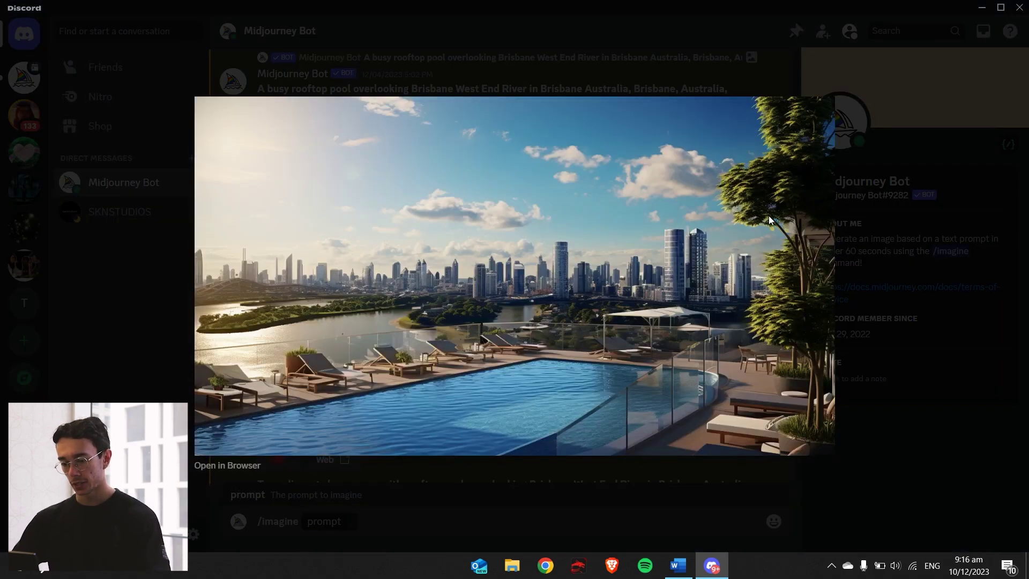
left_click(889, 272)
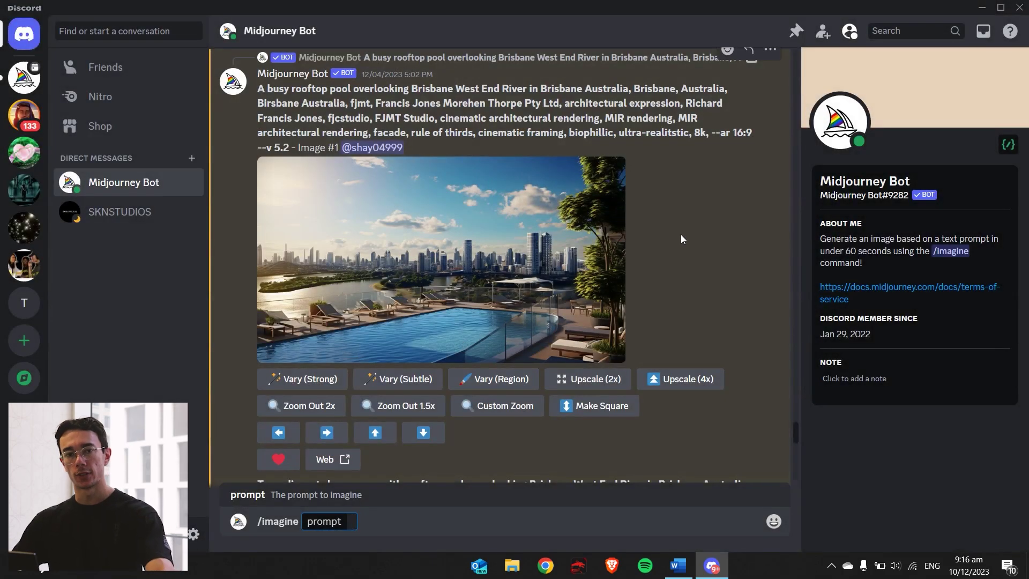
key("alt+Tab")
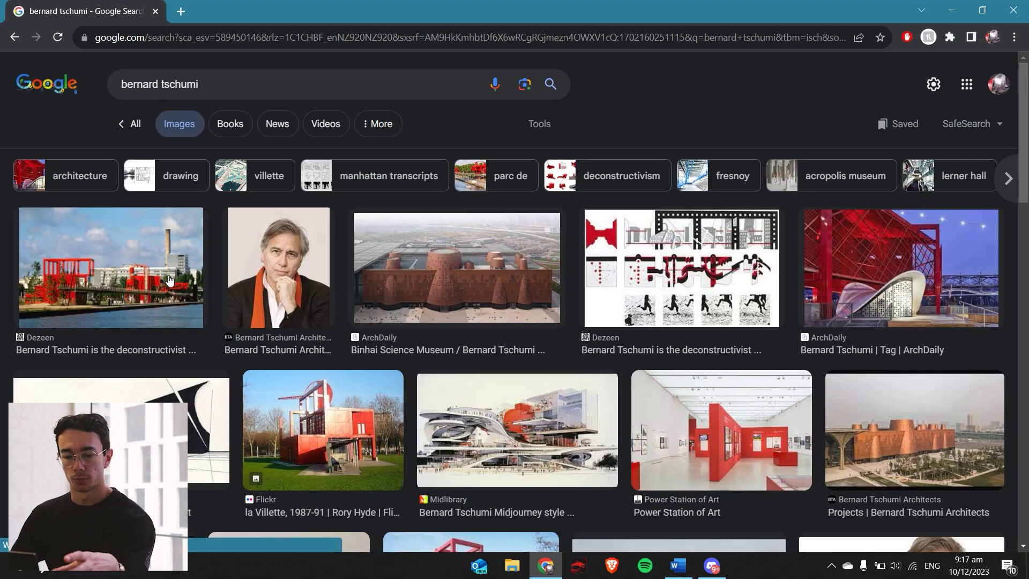
Browse the Bernard Tschumi Google Images results, then minimize Chrome to return to the Midjourney chat
scroll(166, 300, "down", 6)
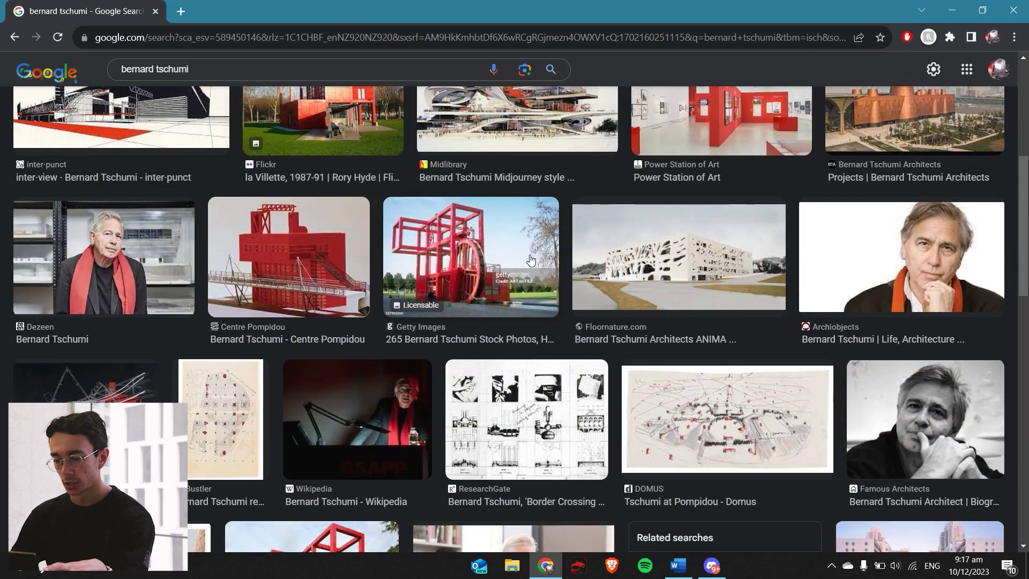
scroll(562, 285, "up", 6)
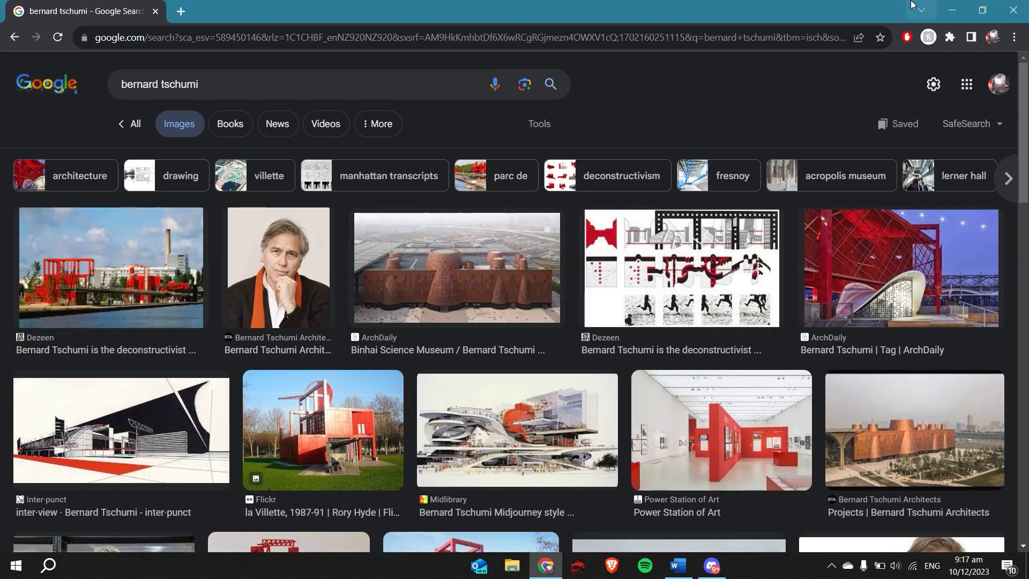
left_click(949, 9)
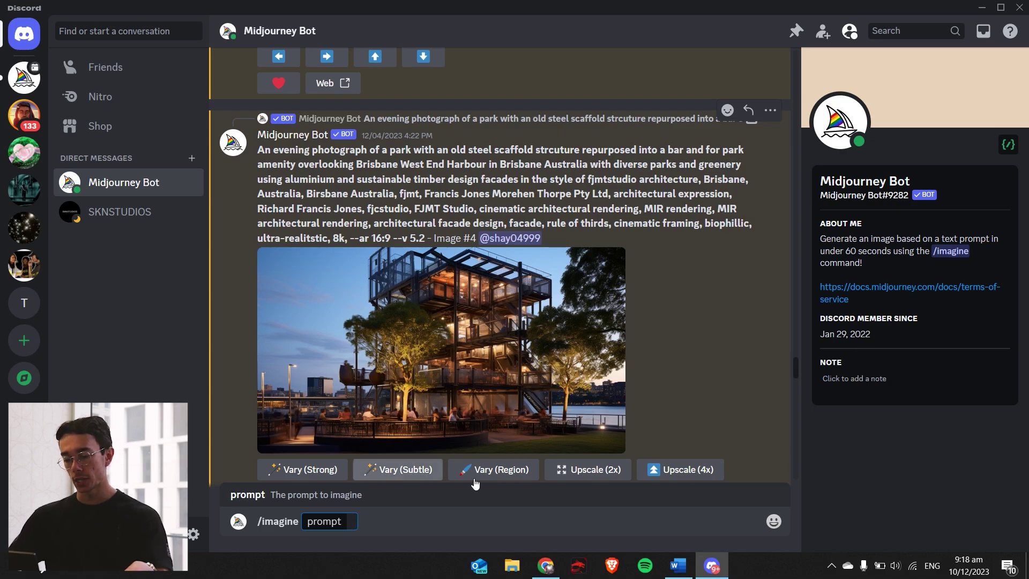
left_click(552, 564)
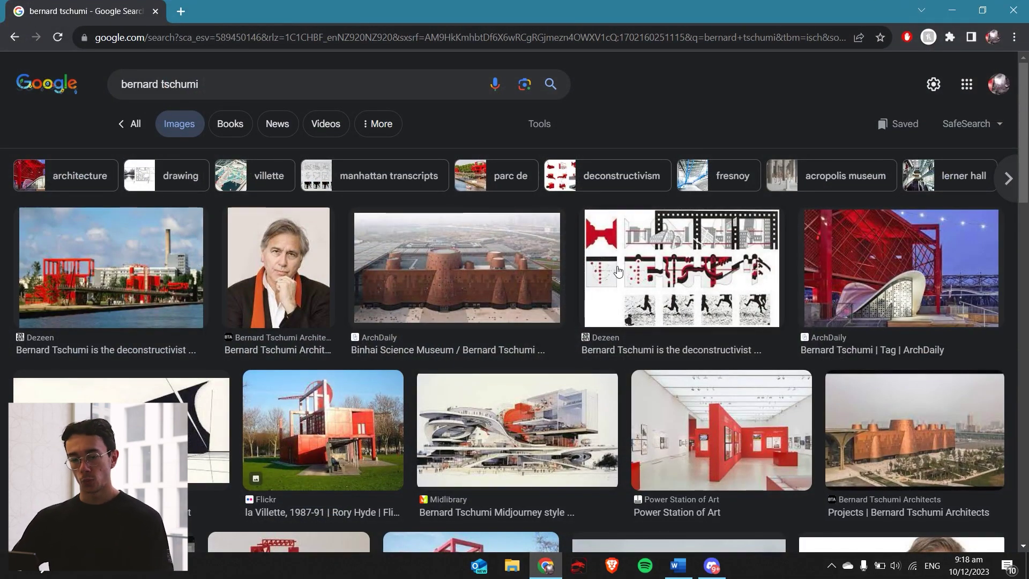
scroll(401, 244, "down", 2)
scroll(402, 268, "down", 9)
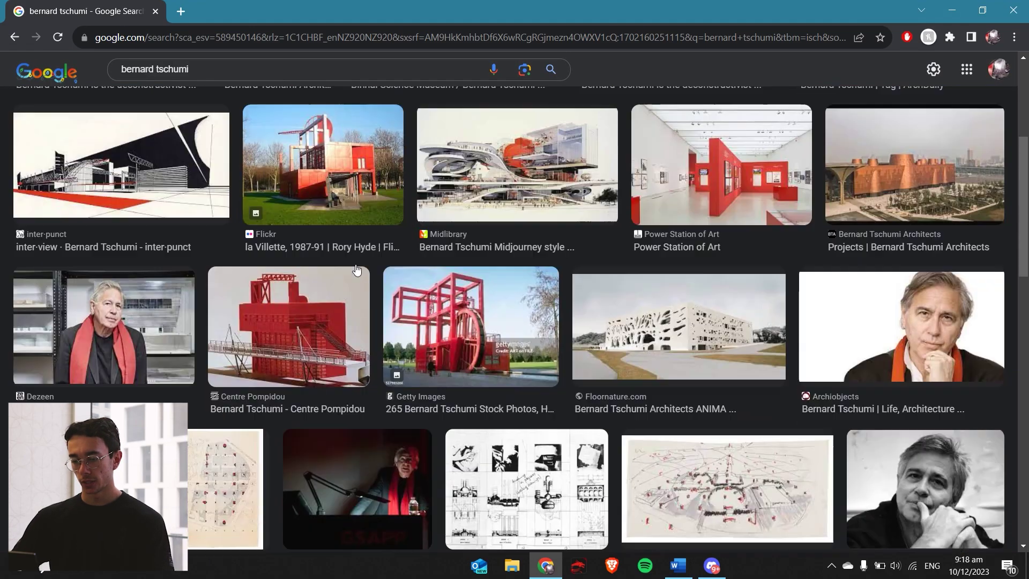
scroll(401, 300, "up", 3)
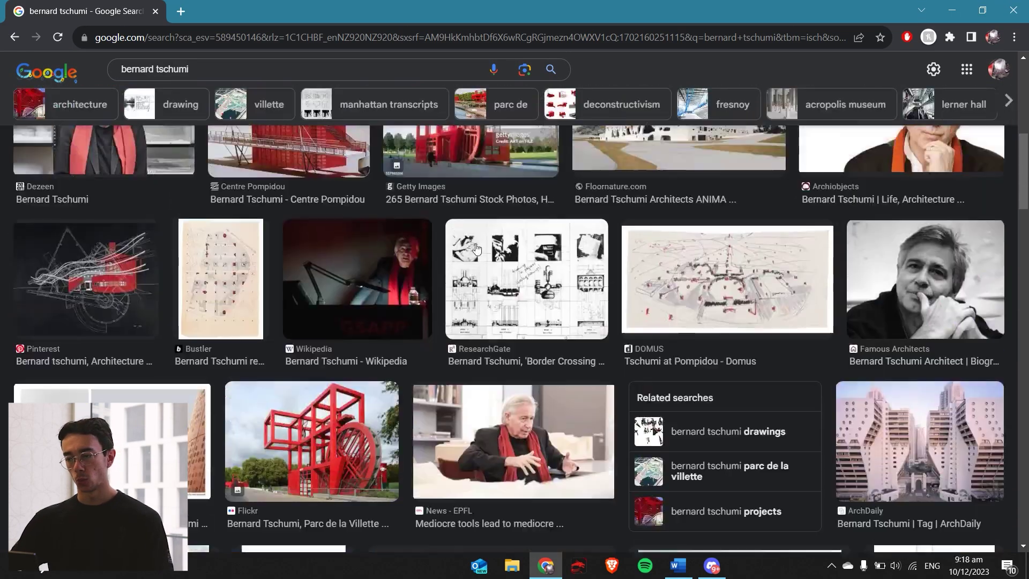
scroll(726, 250, "up", 8)
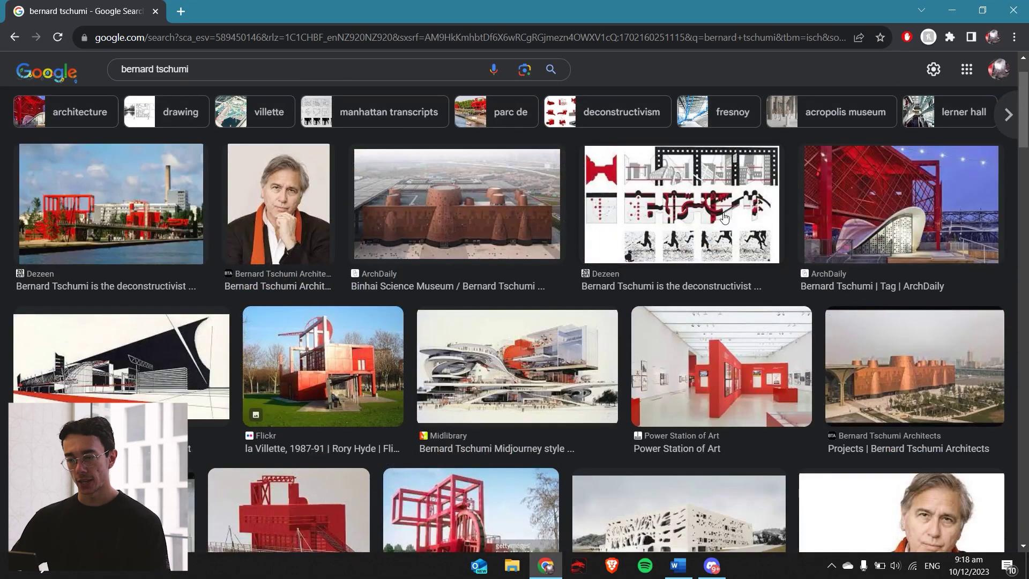
left_click(950, 11)
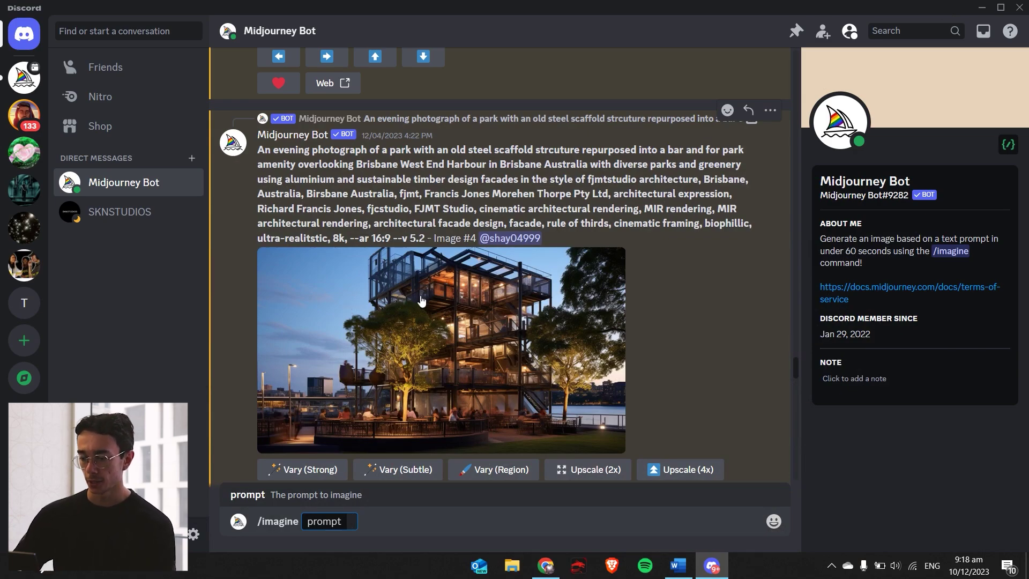
scroll(753, 301, "up", 15)
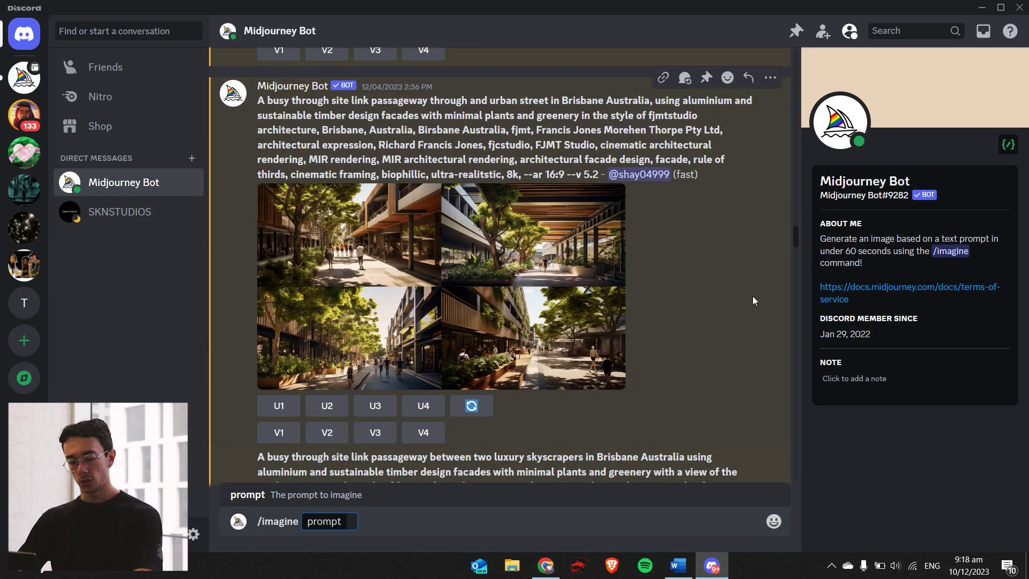
Type the prompt 'A busy waterfront park… spanning the park and into the city, Melbourne, Australia, Bernard Tschumi'
type("A")
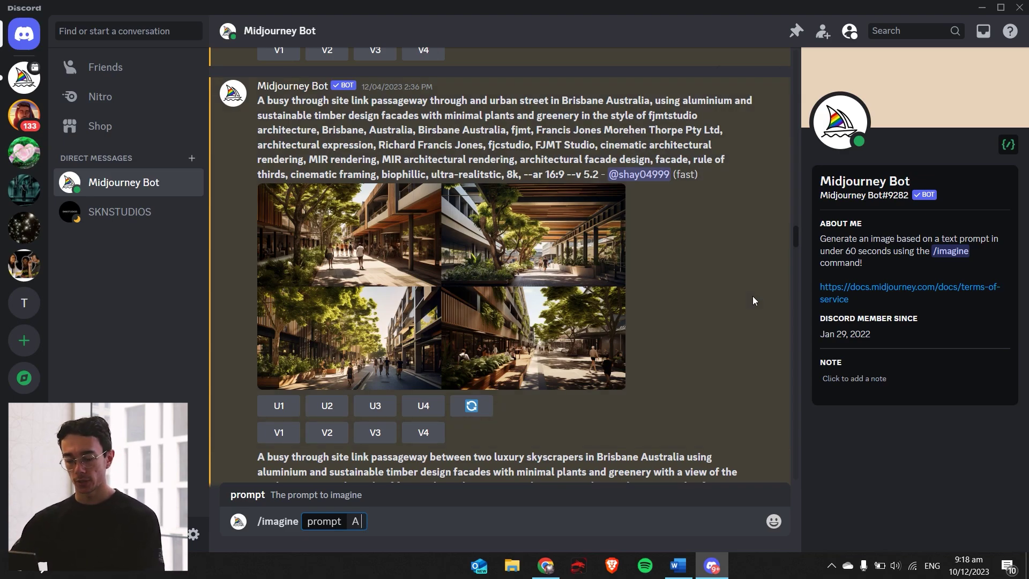
type(" busy ")
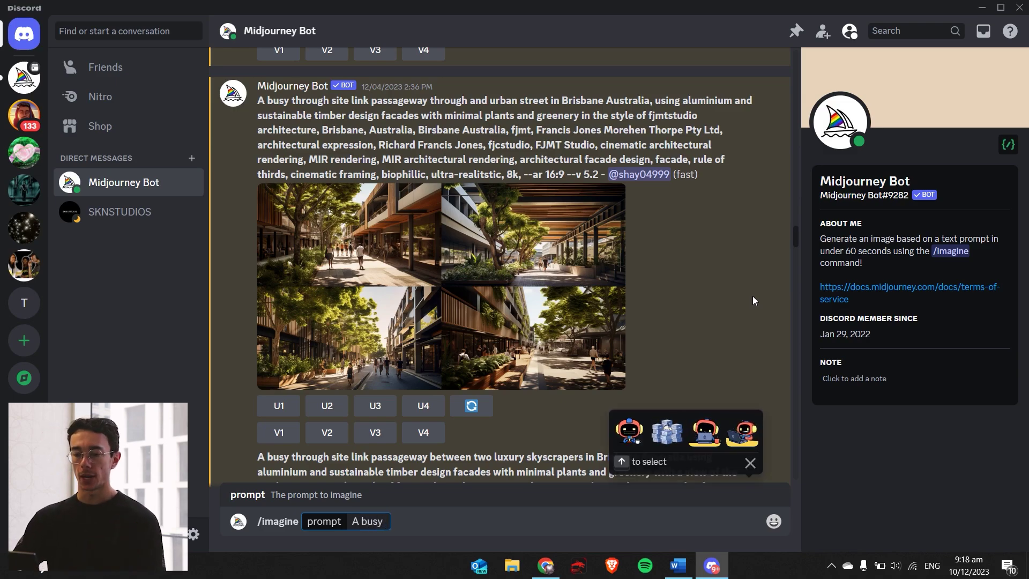
type("waterfron")
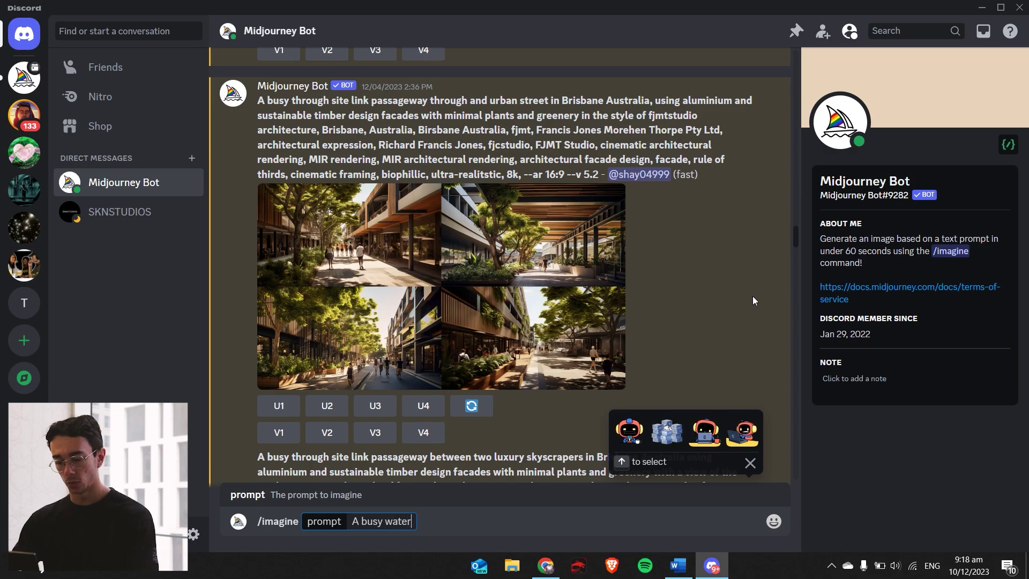
type("t park")
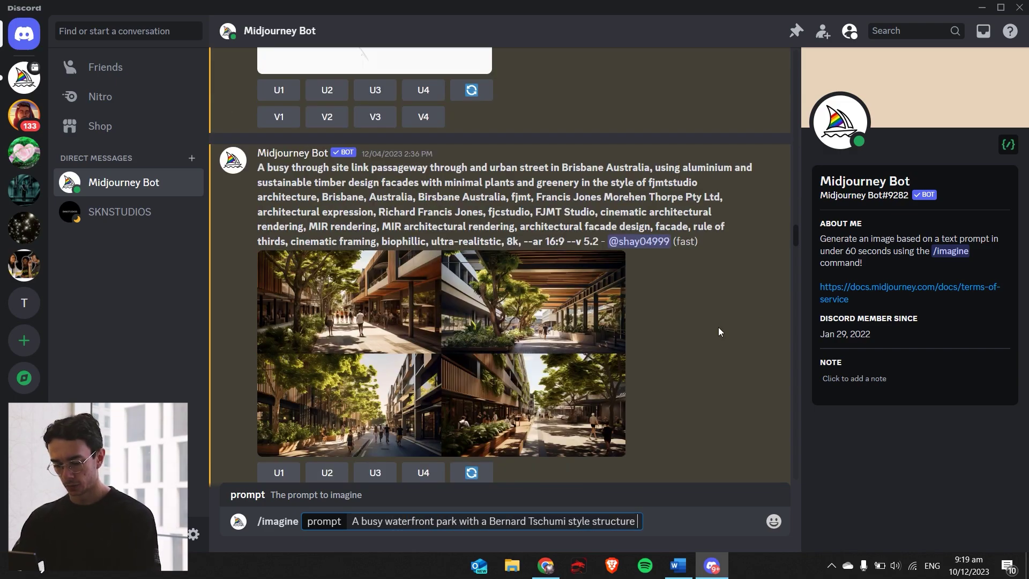
type("t")
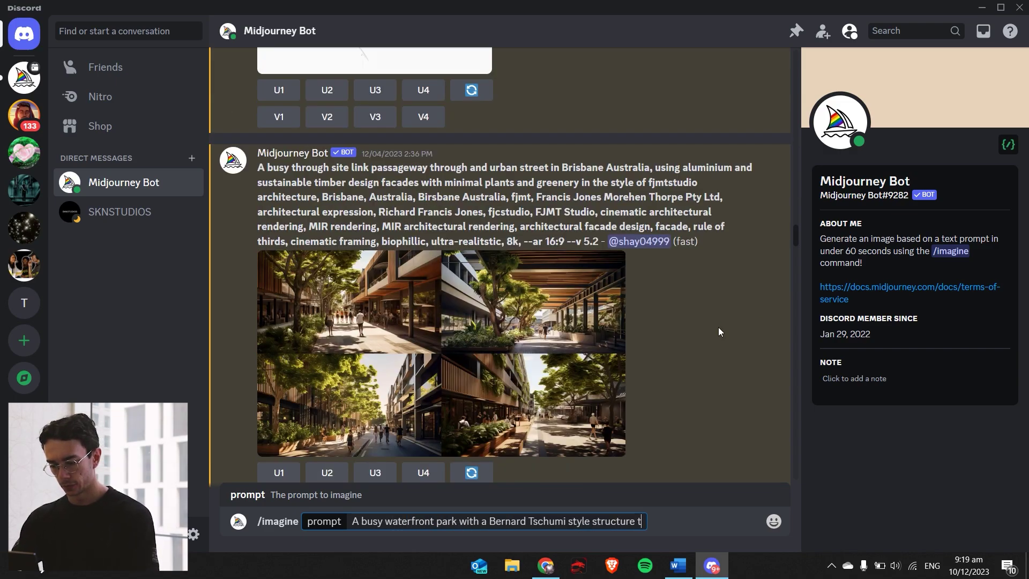
type("hroughout")
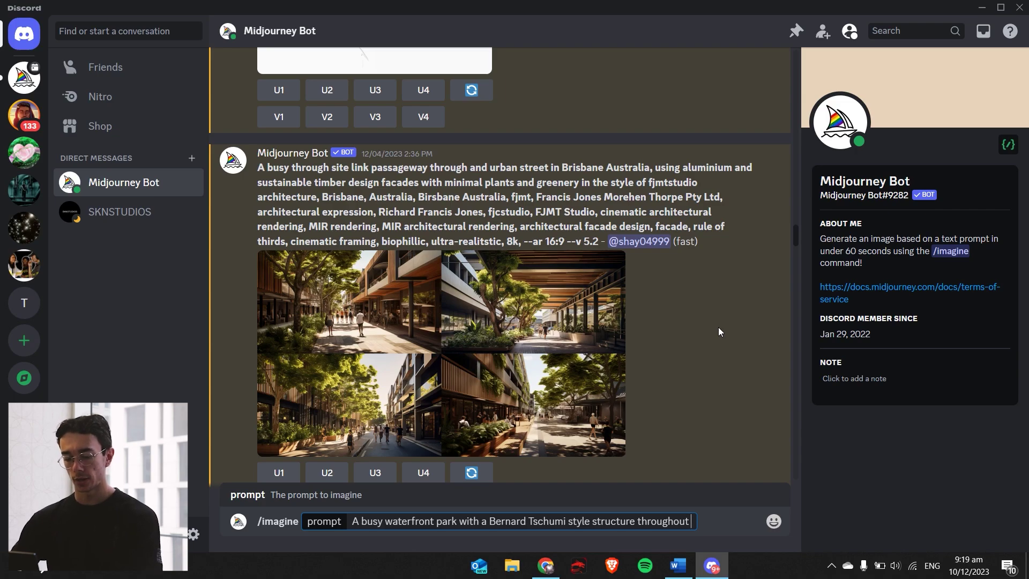
key("BackSpace")
key("BackSpace")
key("BackSpace")
key("BackSpace")
key("BackSpace")
key("BackSpace")
key("BackSpace")
key("BackSpace")
key("BackSpace")
key("BackSpace")
key("BackSpace")
key("BackSpace")
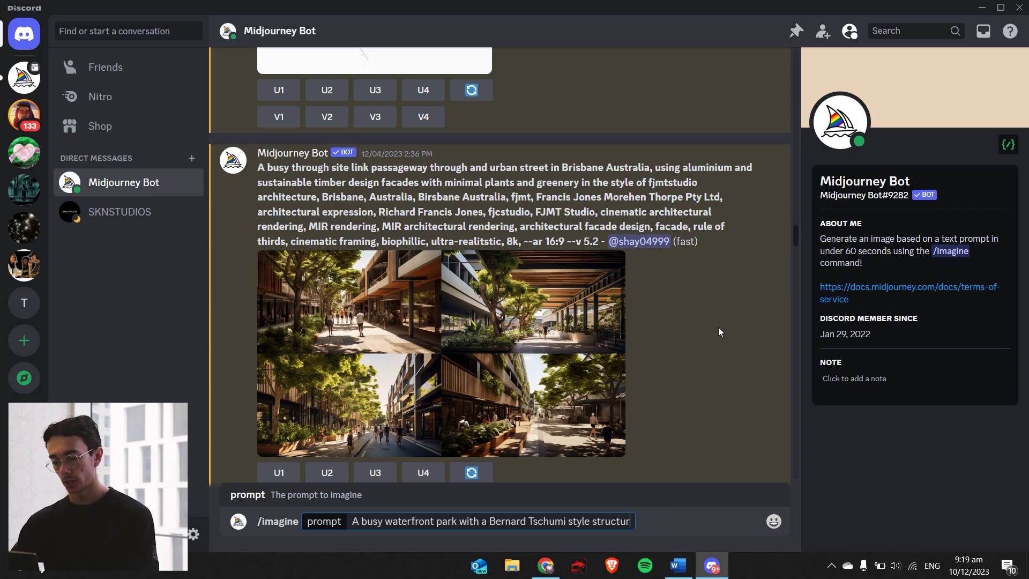
type("e spanning the ")
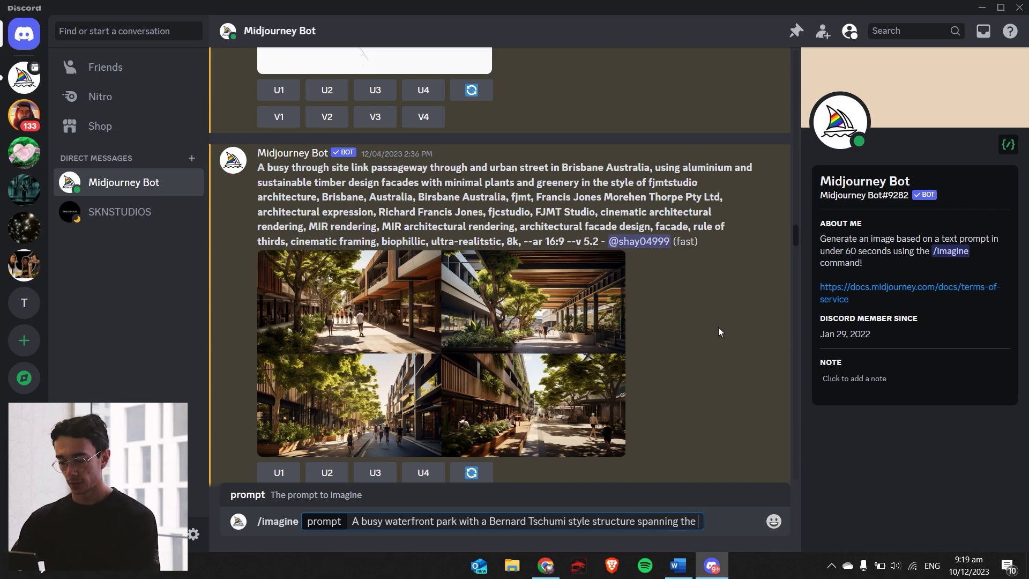
type("park")
type(" and ")
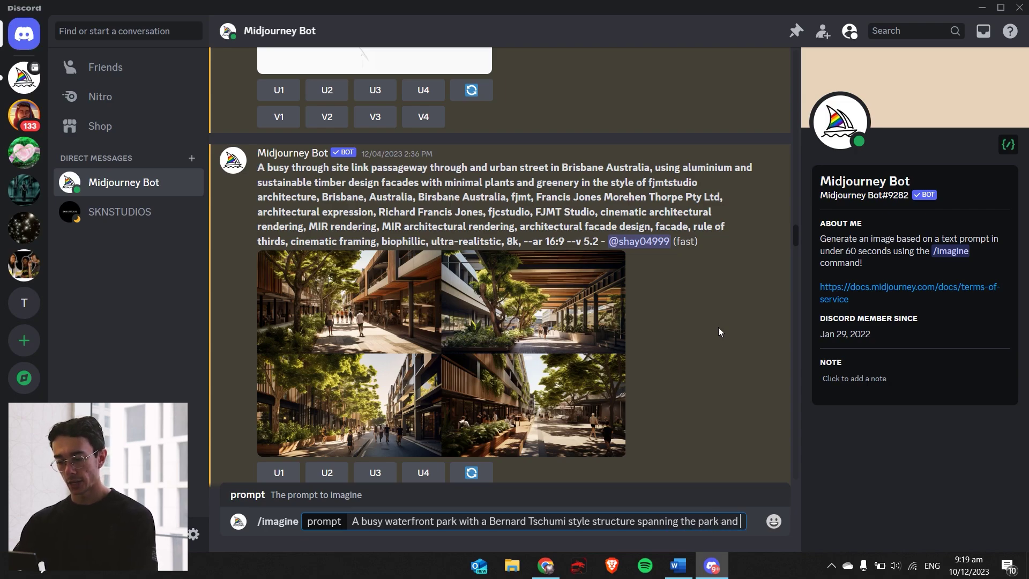
type("into the city")
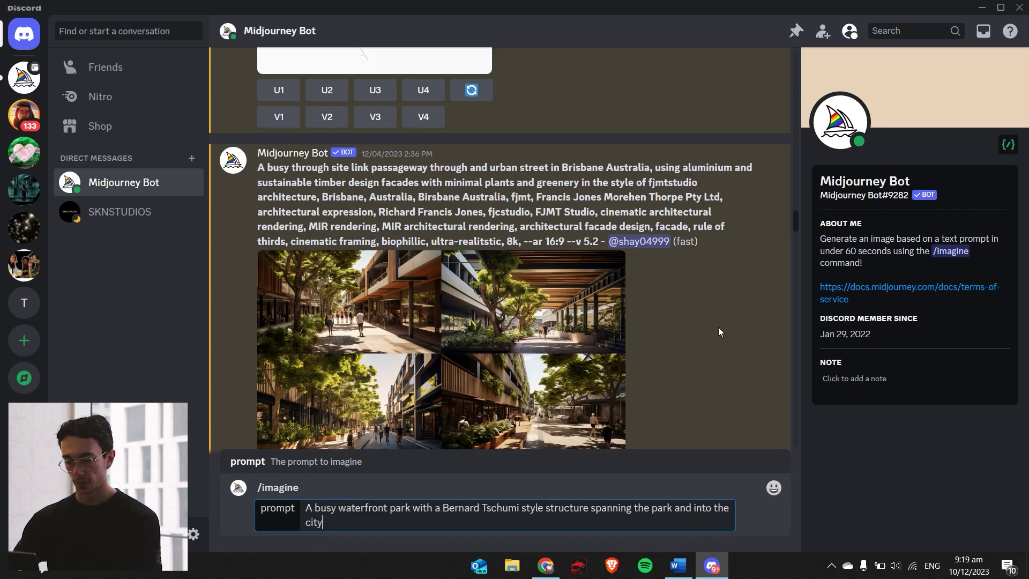
type(",")
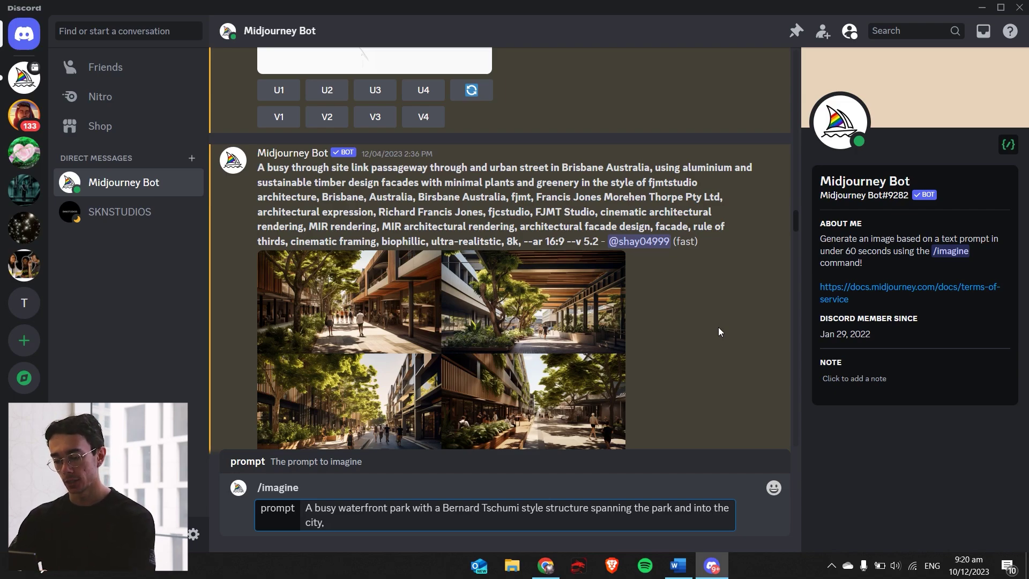
type("Bris")
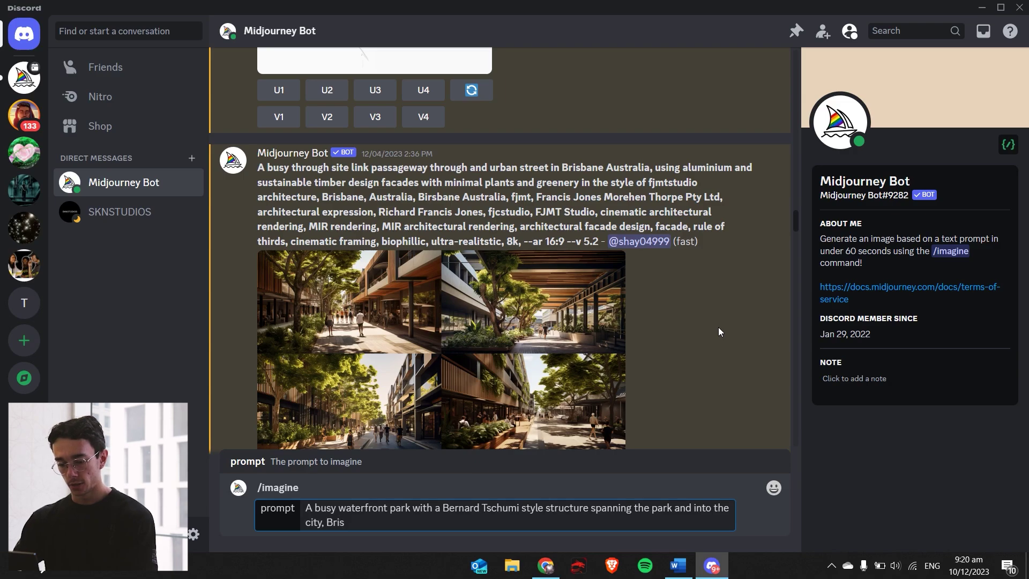
type("bane")
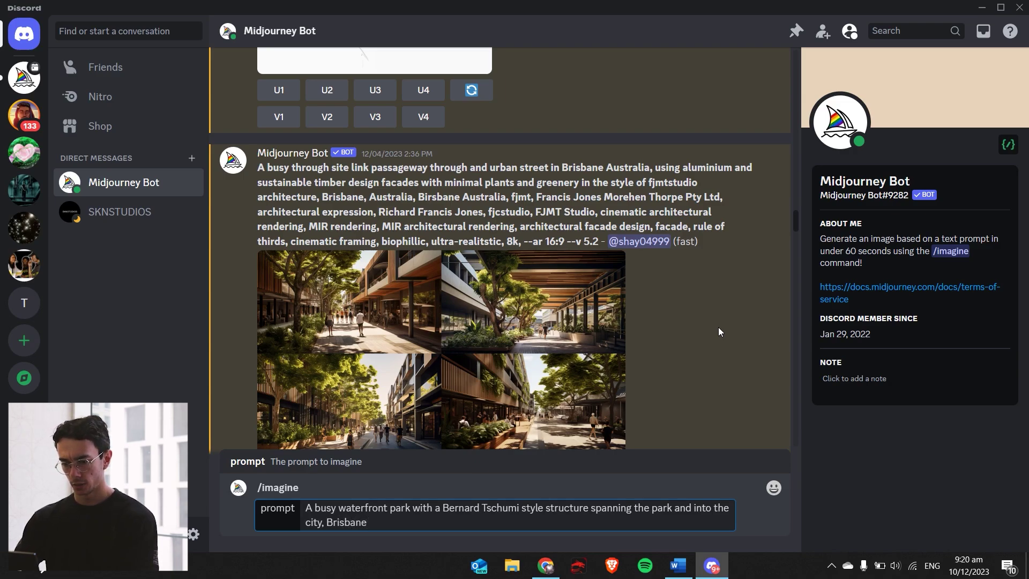
key("BackSpace")
key("BackSpace")
key("BackSpace")
key("BackSpace")
key("BackSpace")
key("BackSpace")
key("BackSpace")
key("BackSpace")
key("BackSpace")
type("Sydney")
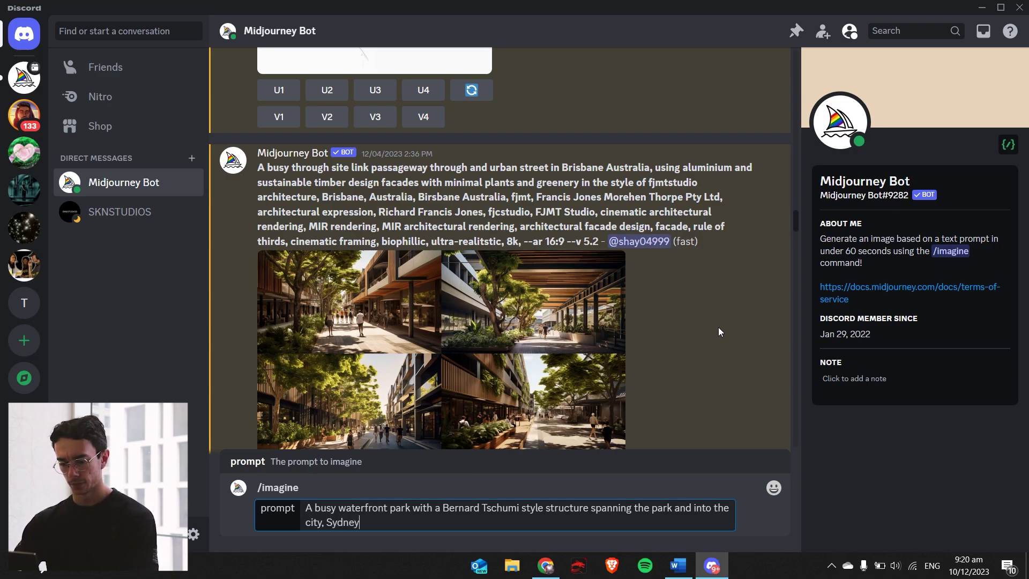
key("BackSpace")
key("BackSpace")
key("BackSpace")
key("BackSpace")
key("BackSpace")
key("BackSpace")
type("Melbourne")
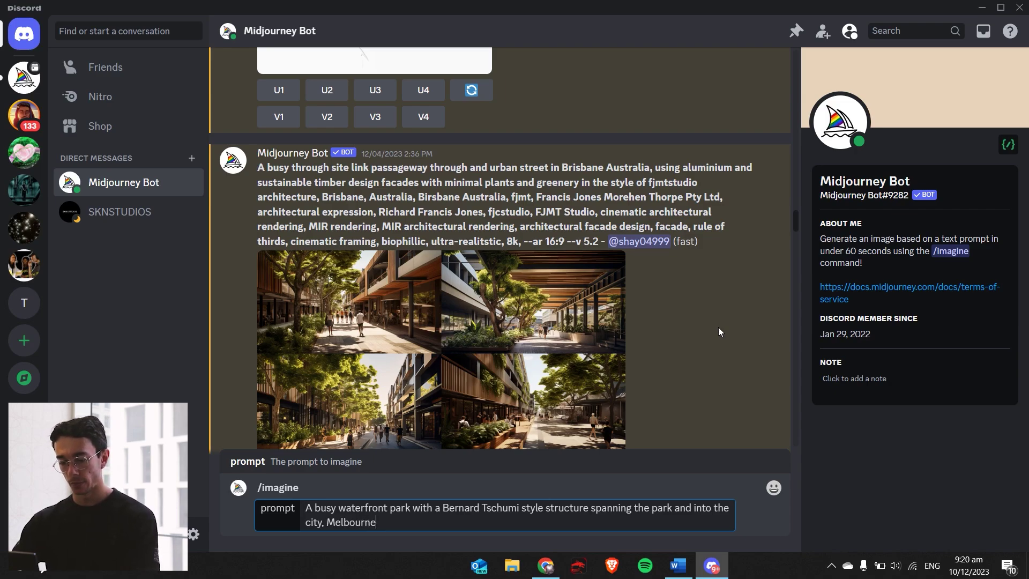
type(", Austr")
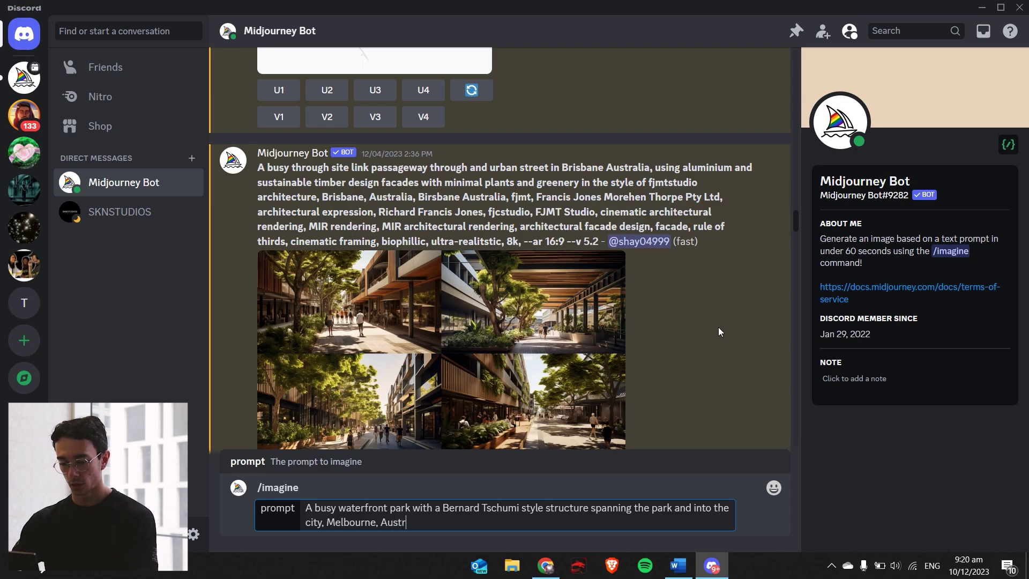
type("alia, Bernard")
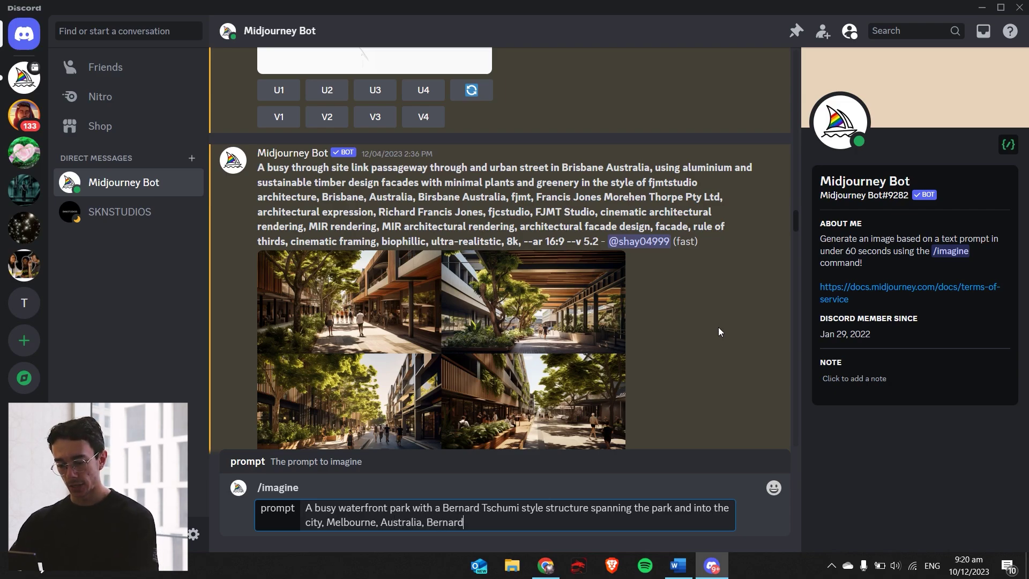
type(" Tschumi")
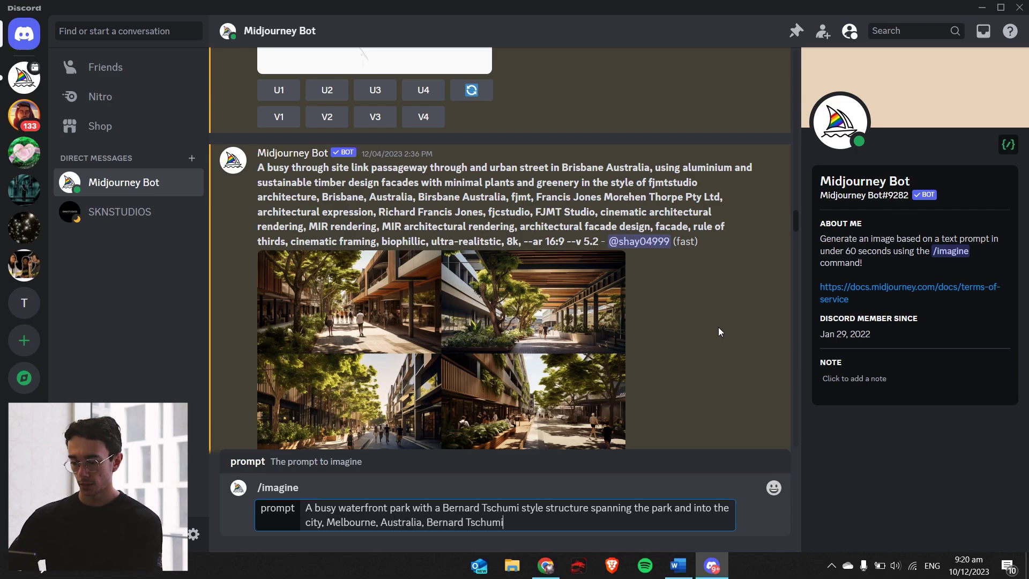
type(", Ren")
Search Google Images for 'renzo' to check the Renzo Piano reference
left_click(546, 565)
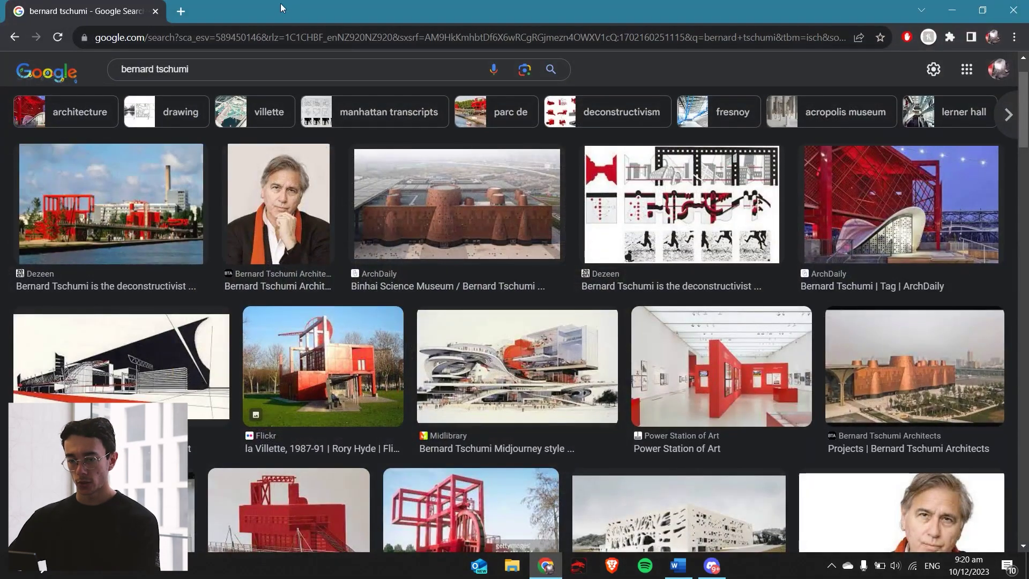
triple_click(223, 67)
type("renzo")
left_click(103, 92)
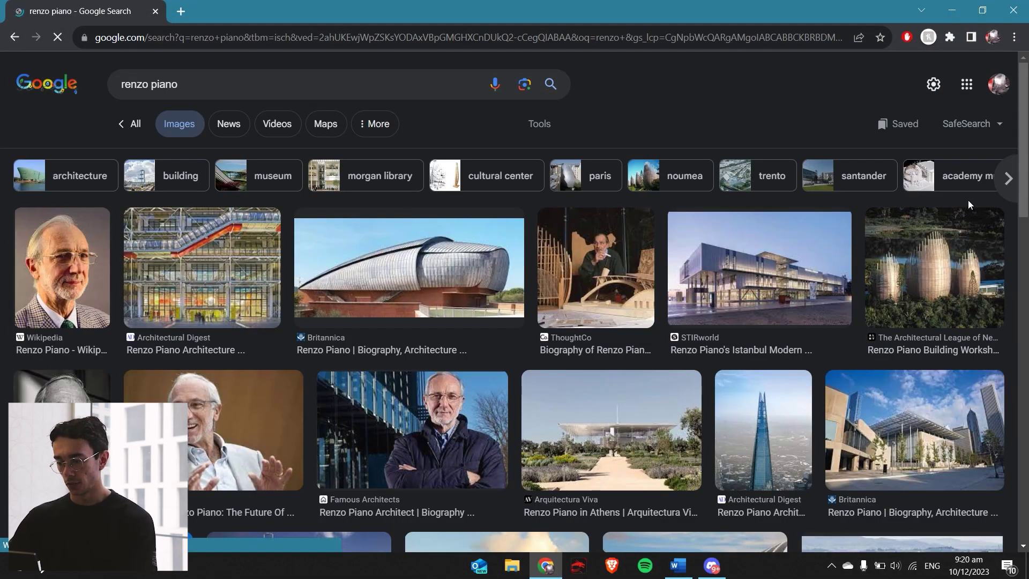
scroll(969, 200, "down", 8)
scroll(322, 214, "up", 7)
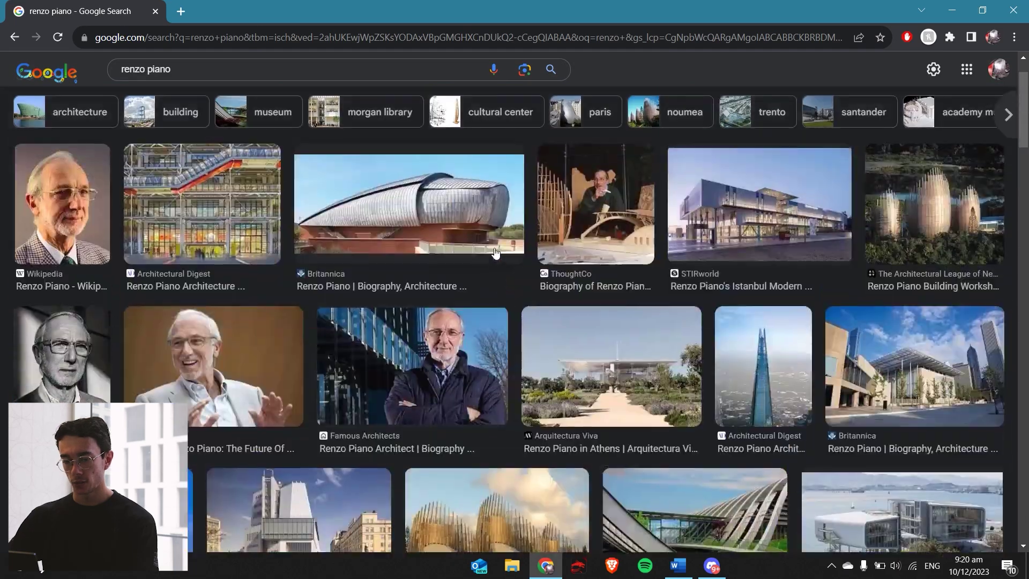
left_click(193, 63)
Extend the prompt with 'Renzo Piano, architecture, architectural facade' and 'busy park', then open a new Chrome tab
key("alt+Tab")
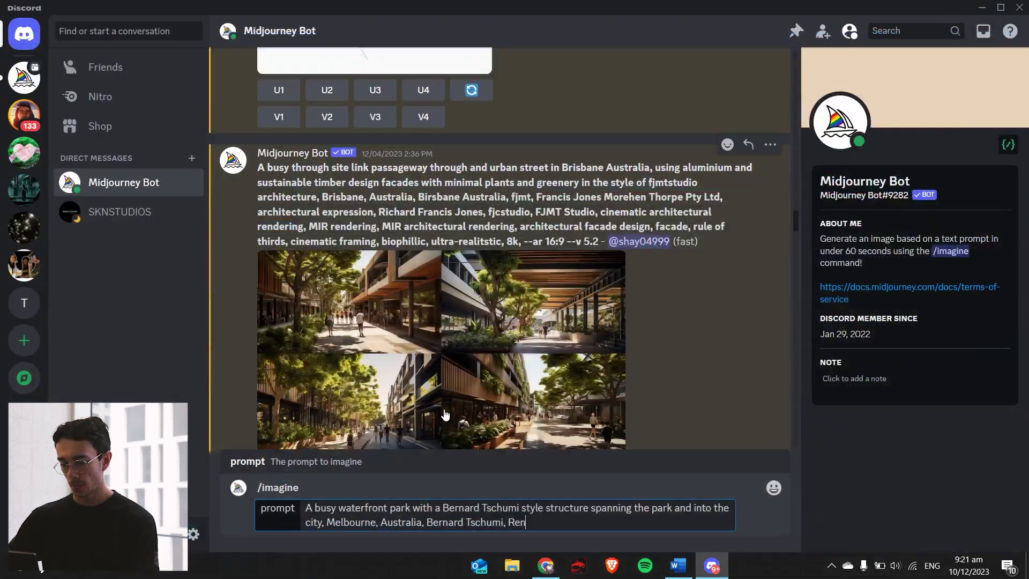
type("zo Piano, archite")
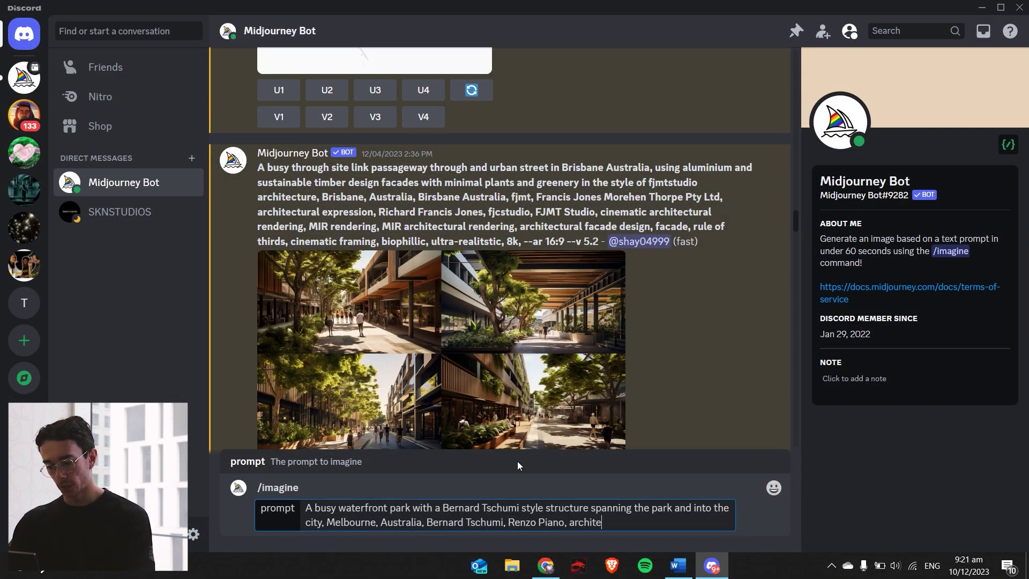
type("cture, architectur")
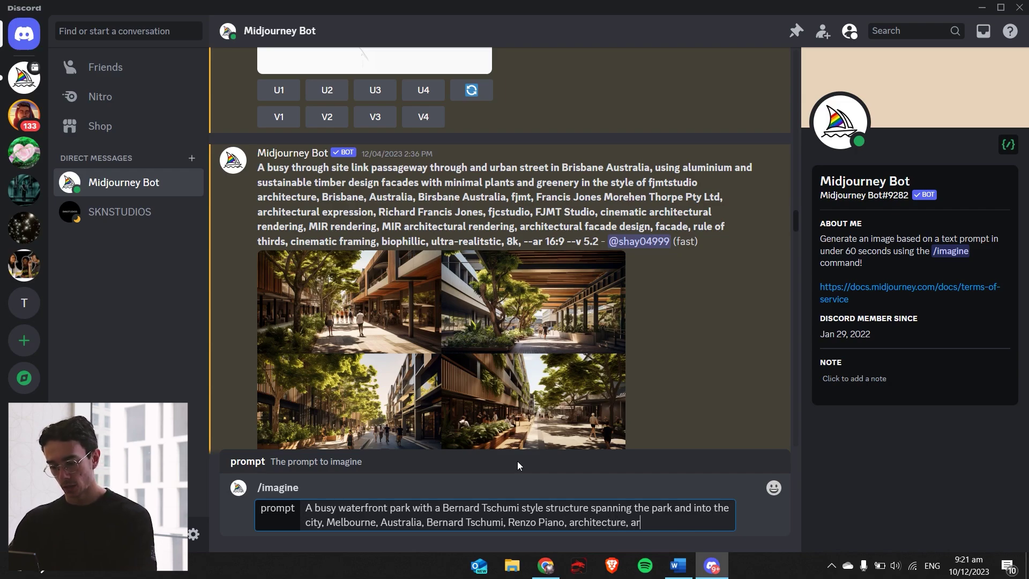
type("al facade")
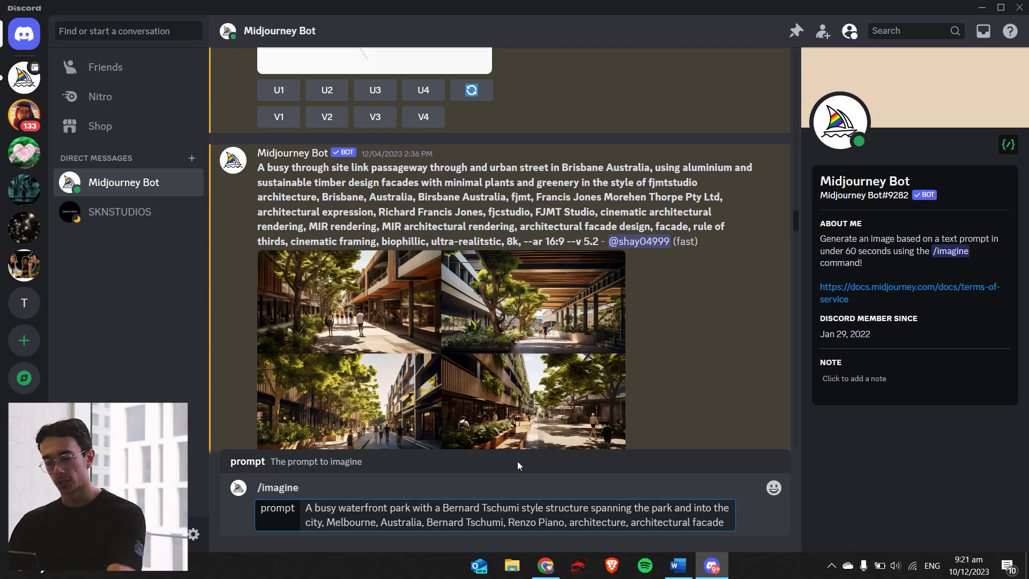
type("busy park,")
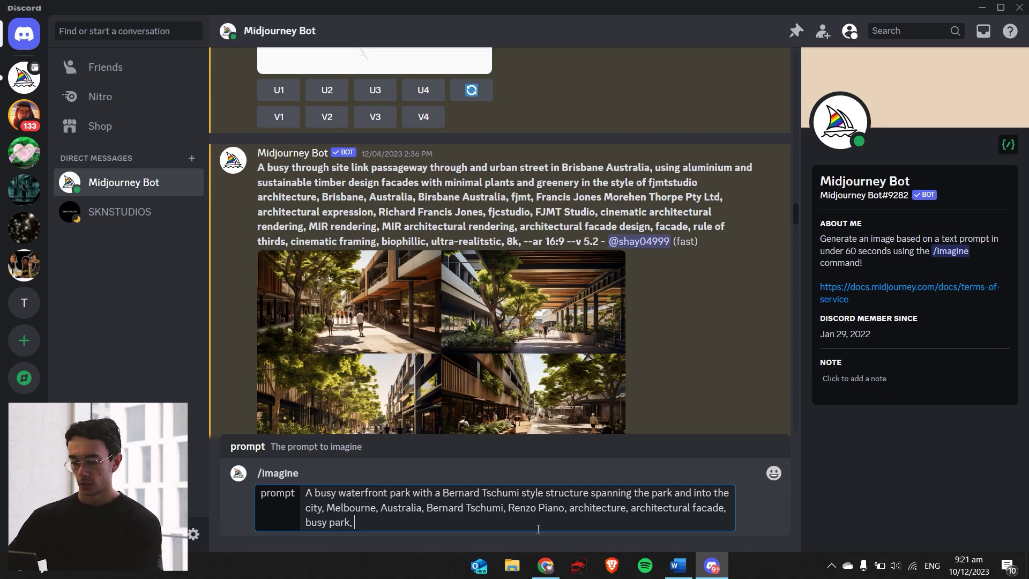
left_click(546, 565)
left_click(188, 6)
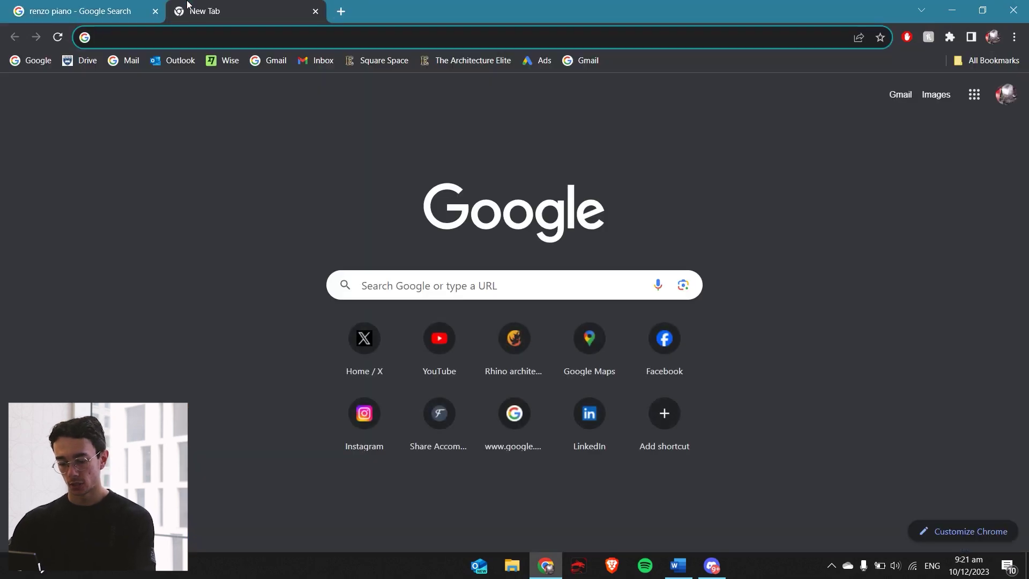
Search Google for 'top architecture rendering firms' and scan the listed companies
type("top architecture firms in worl")
key("BackSpace")
key("BackSpace")
key("BackSpace")
key("BackSpace")
key("BackSpace")
key("BackSpace")
key("BackSpace")
key("BackSpace")
key("BackSpace")
key("BackSpace")
key("BackSpace")
key("BackSpace")
key("BackSpace")
type("rendering ")
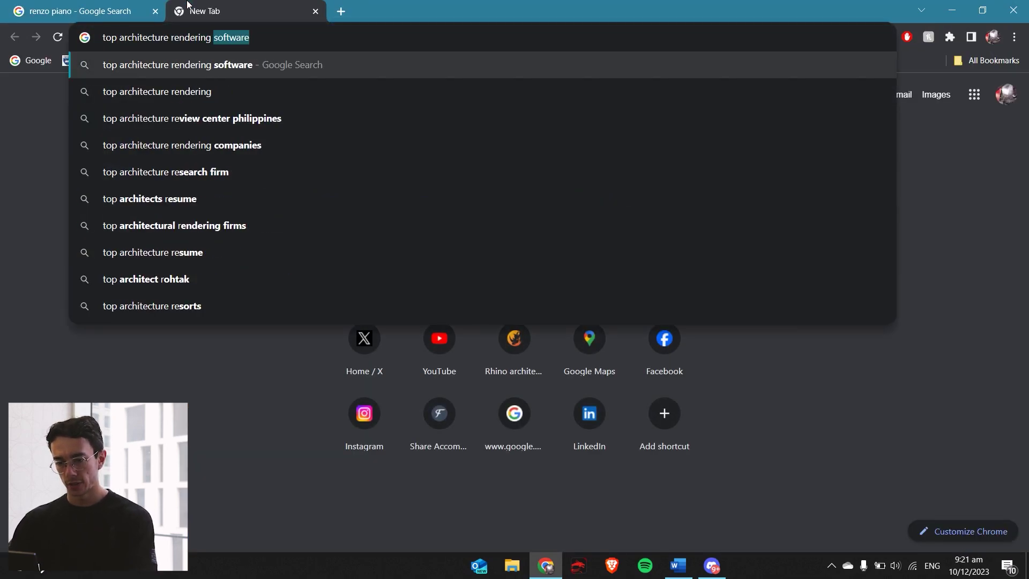
type("firms")
key("Return")
scroll(179, 274, "down", 5)
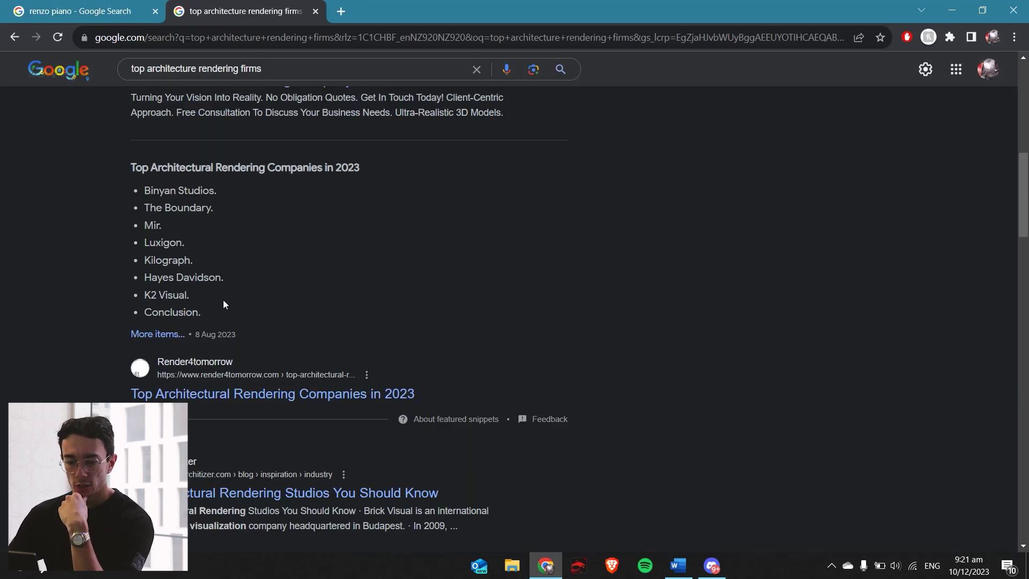
left_click_drag(214, 315, 139, 194)
Read the Top Architectural Rendering Companies article down to Brick Visual, then return to Midjourney
left_click(239, 271)
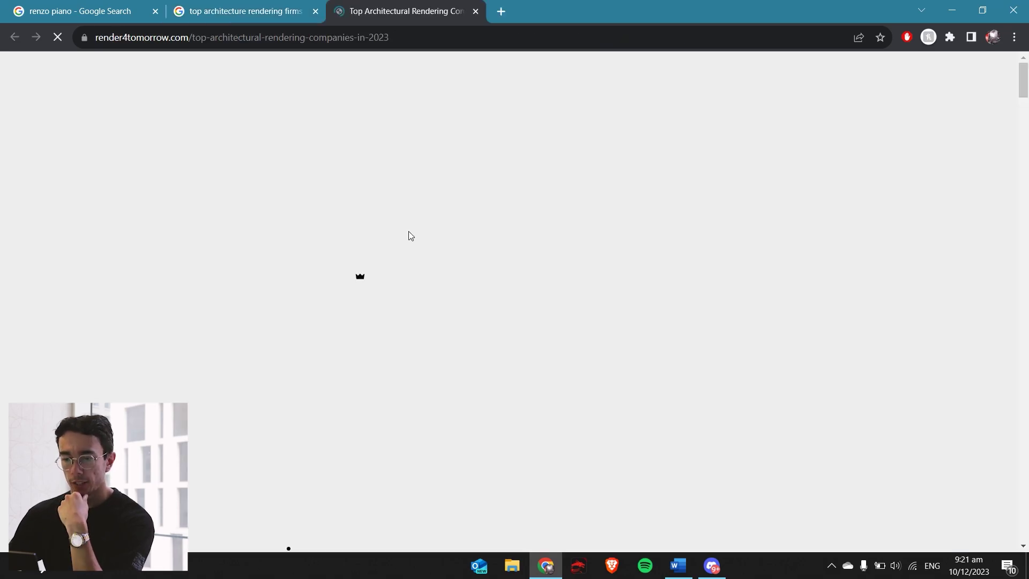
scroll(413, 218, "down", 15)
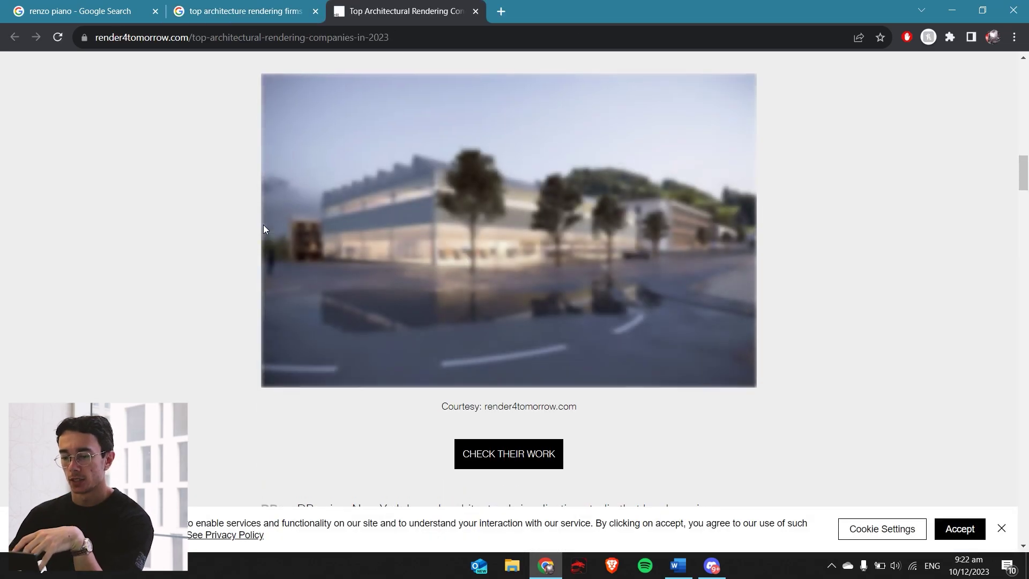
scroll(255, 230, "up", 2)
scroll(200, 271, "down", 8)
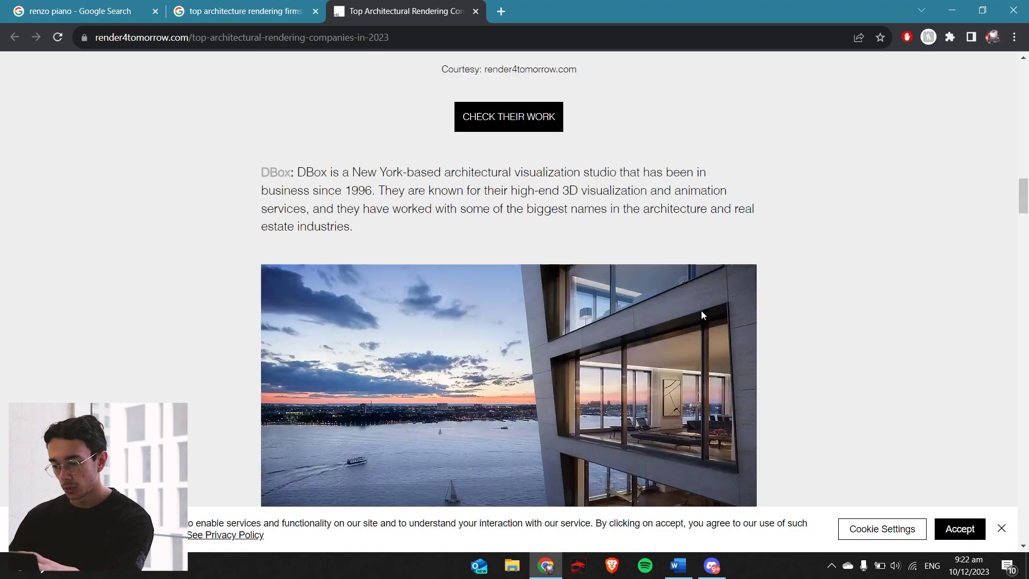
scroll(703, 290, "down", 2)
scroll(701, 267, "down", 6)
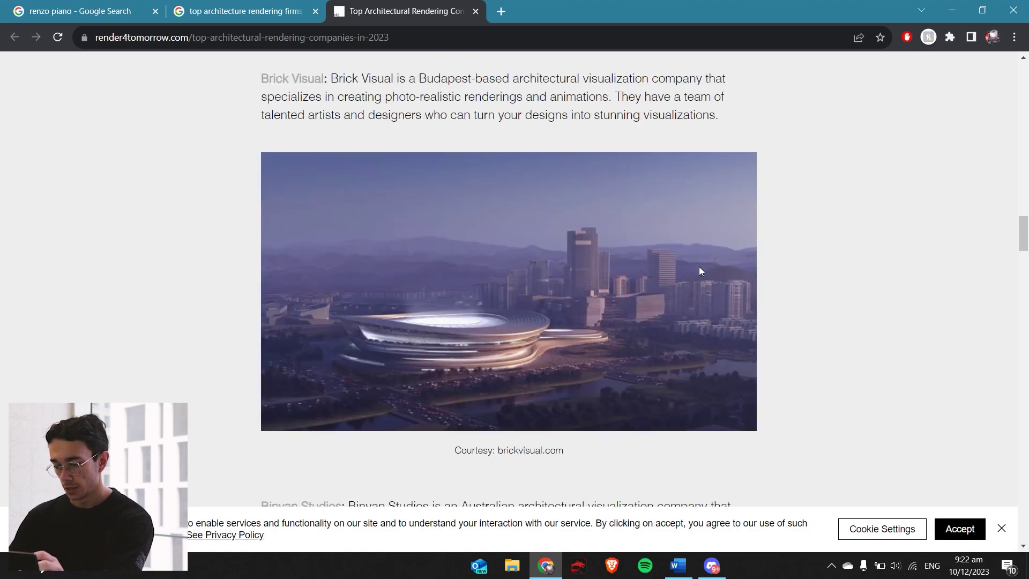
scroll(699, 266, "down", 1)
scroll(664, 320, "up", 3)
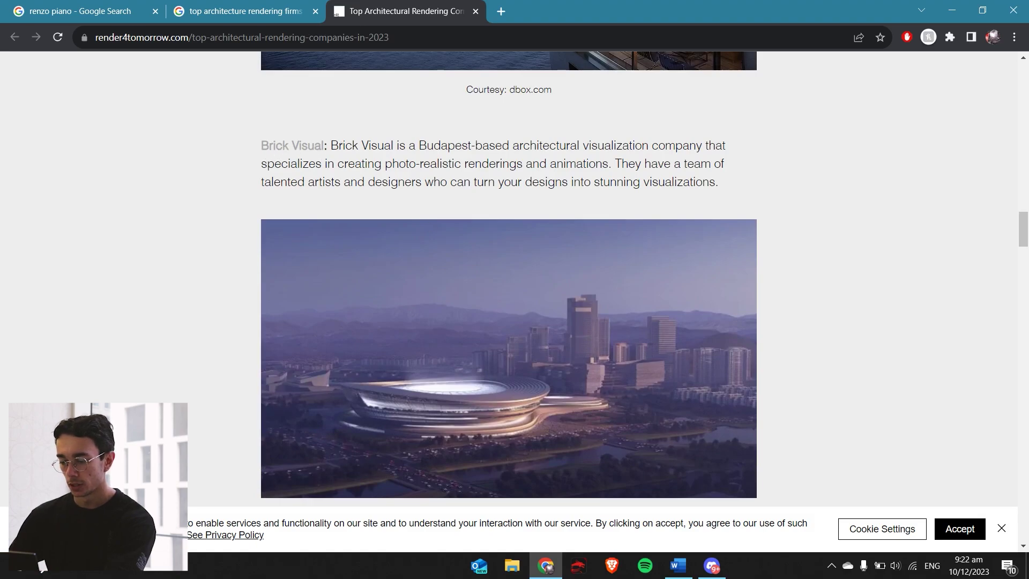
left_click(712, 566)
Append 'Brick Visual Rendering' to the prompt and go back to the rendering article
type("B")
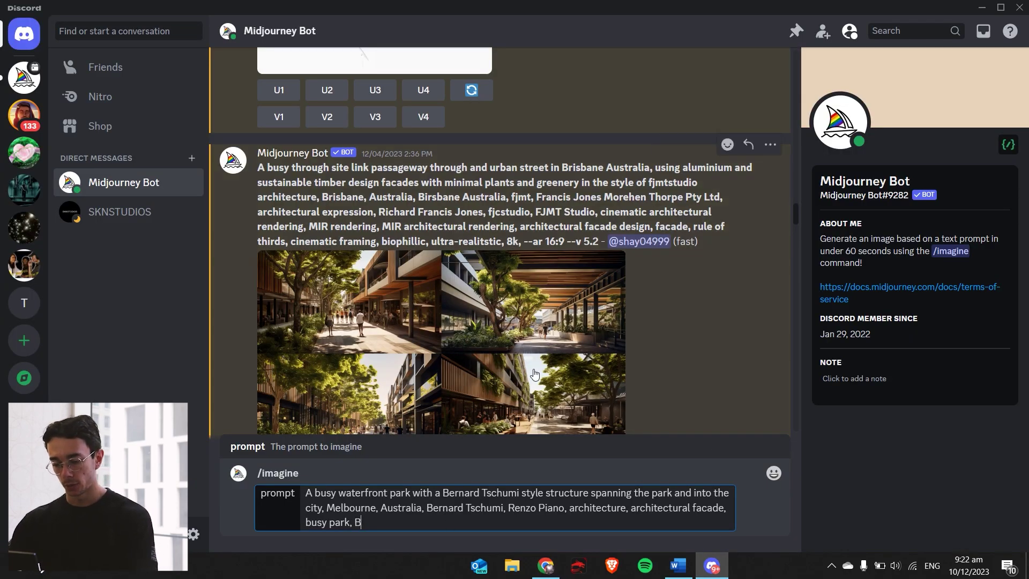
type("rick Visual ")
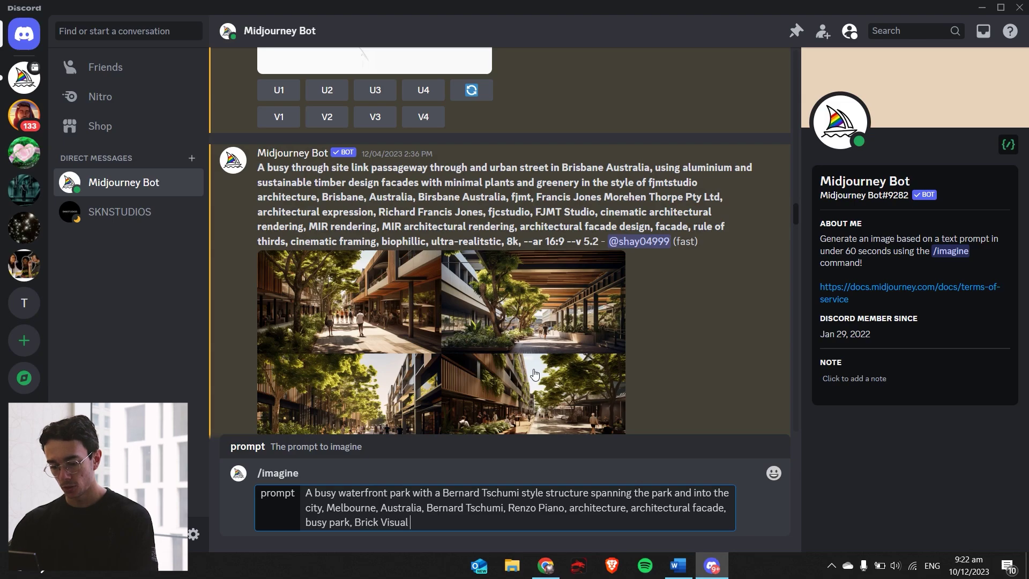
type("Rendering,")
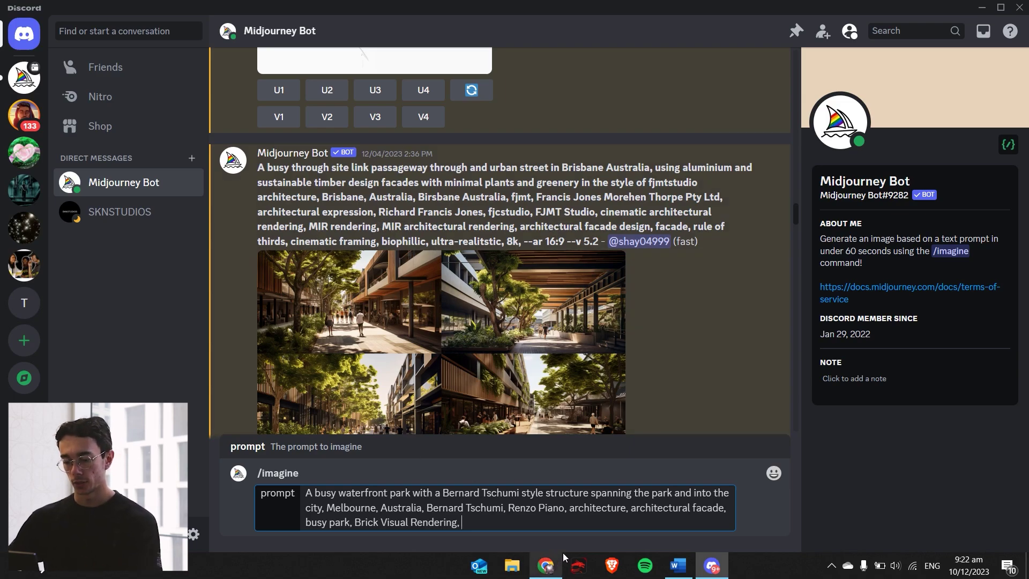
left_click(546, 566)
Review the Mir section of the article and begin adding 'MIR architectural' to the prompt
scroll(649, 329, "down", 20)
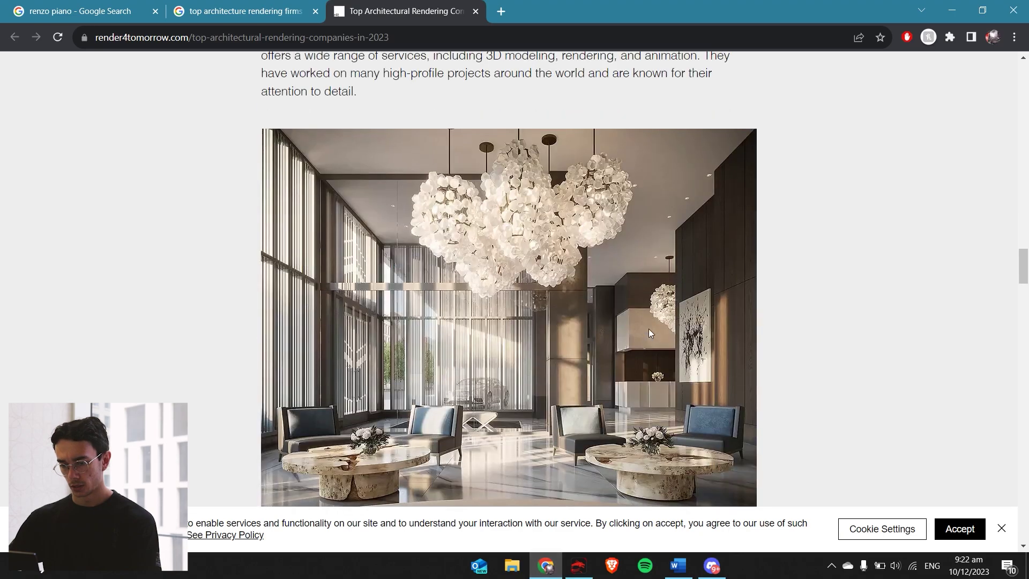
scroll(650, 333, "up", 9)
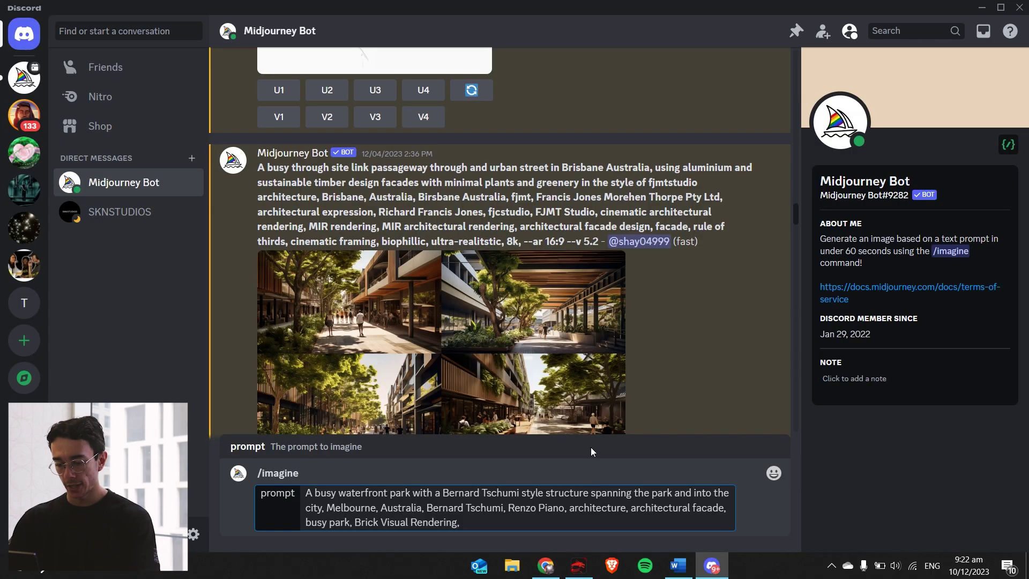
type("MIR architectural Re")
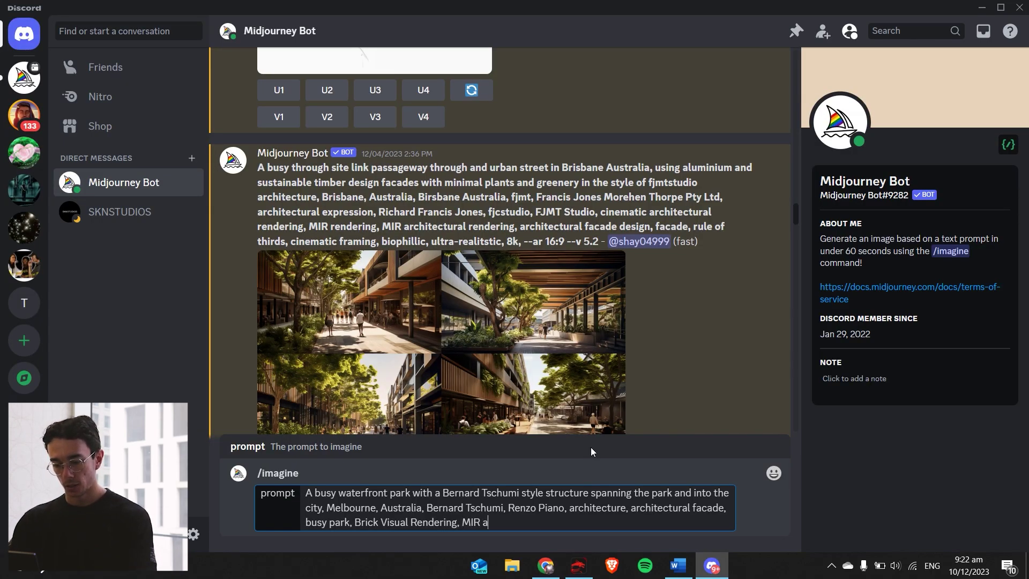
Finish the prompt addition as 'MIR architectural rendering, MIR render' and return to the article
key("BackSpace")
key("BackSpace")
type("rendering, ")
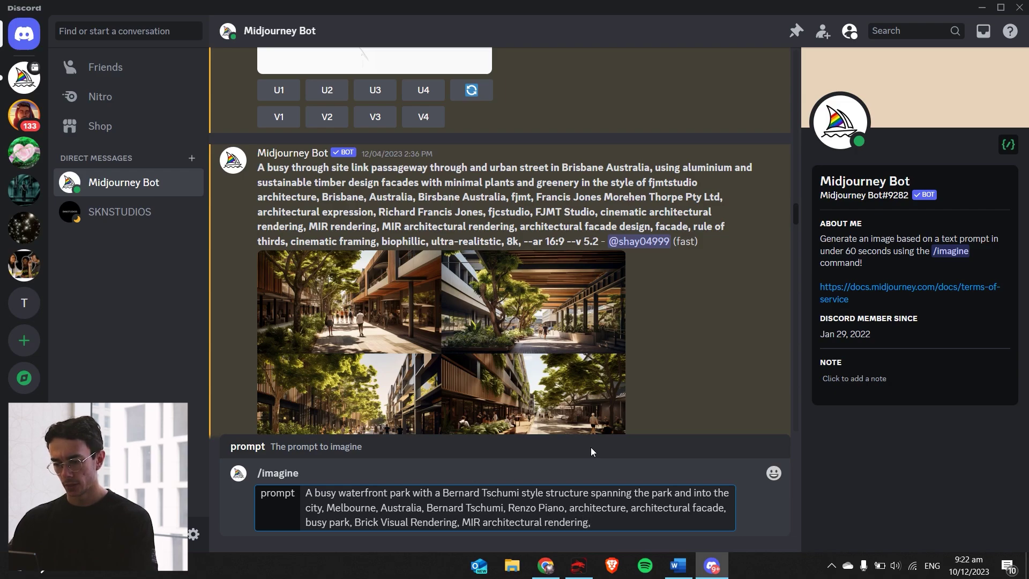
type("MIR re")
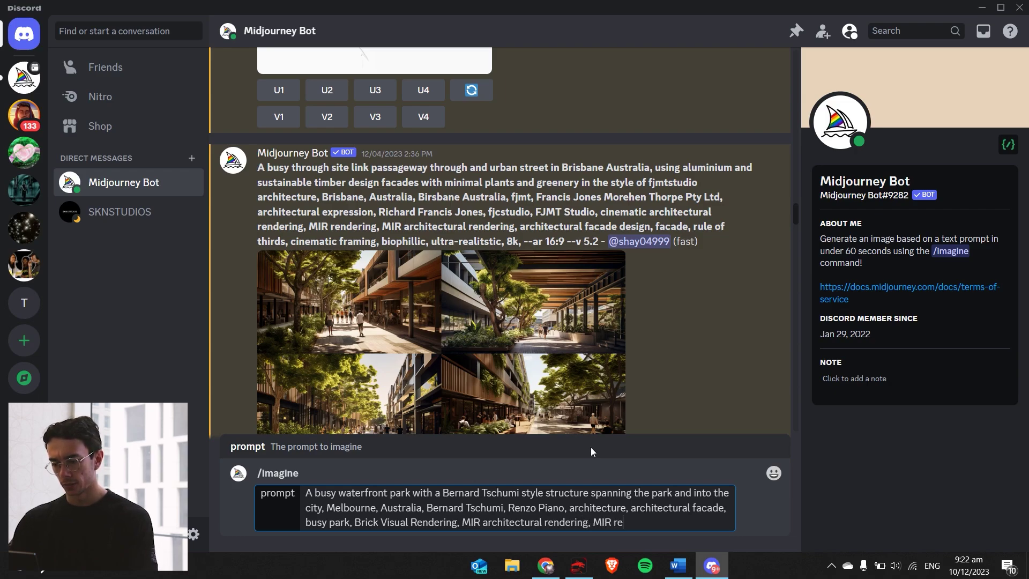
type("nder")
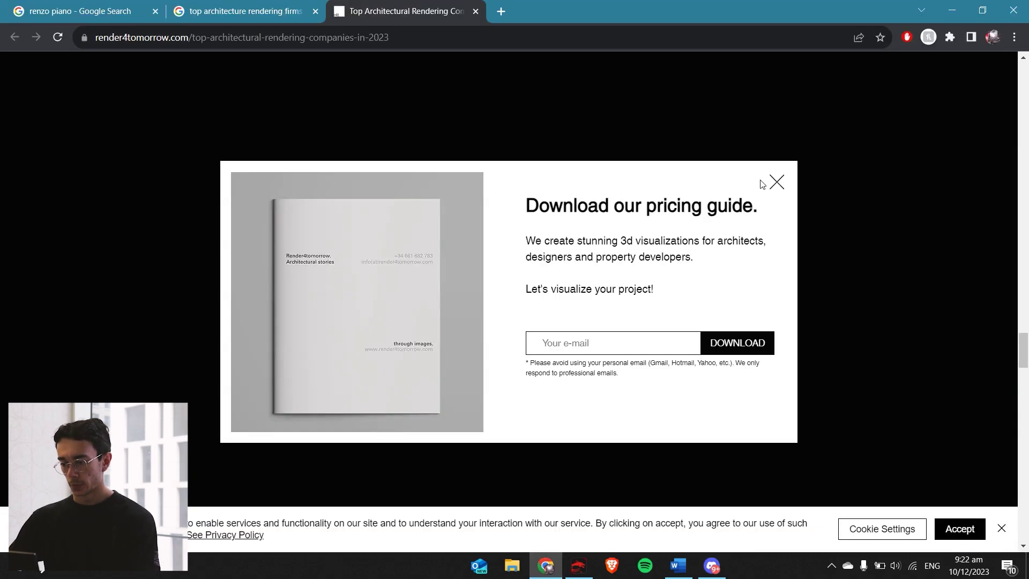
left_click(777, 180)
scroll(769, 204, "down", 10)
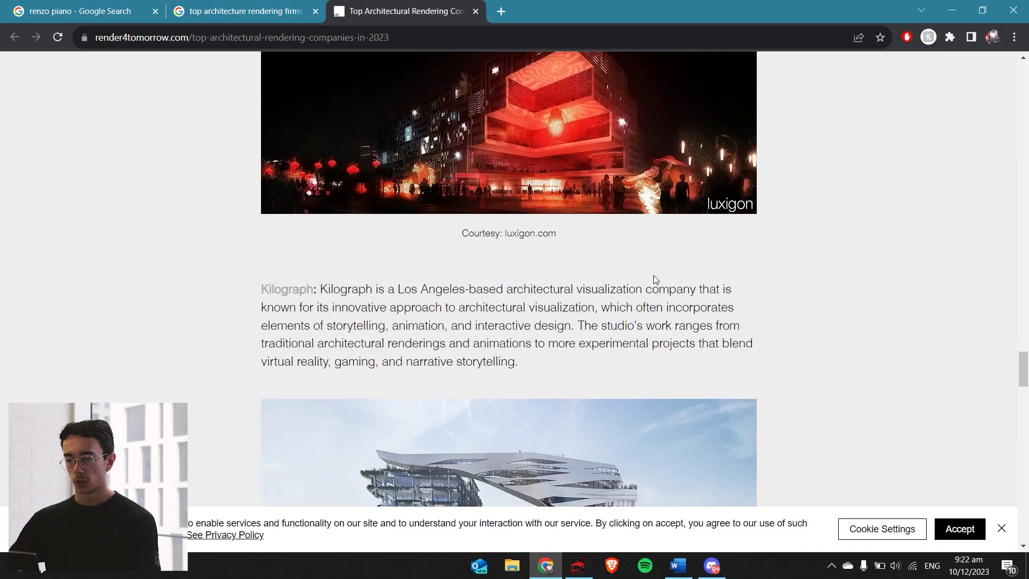
scroll(654, 275, "up", 8)
Scroll the article past Luxigon, Kilograph and K2 Visual to the Conclusion, then return to Midjourney
scroll(433, 291, "down", 20)
scroll(679, 252, "down", 8)
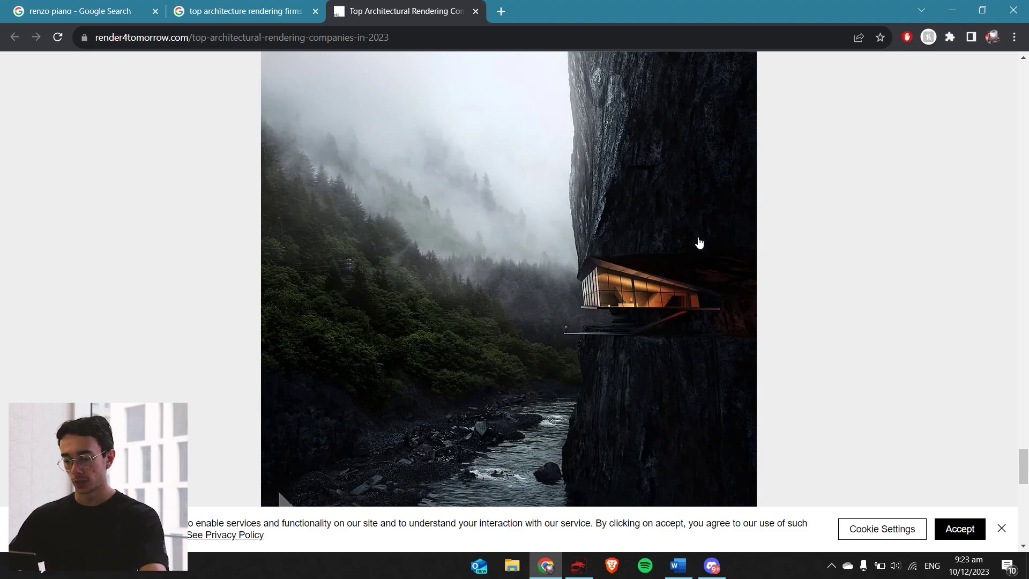
scroll(790, 262, "down", 4)
scroll(773, 276, "down", 8)
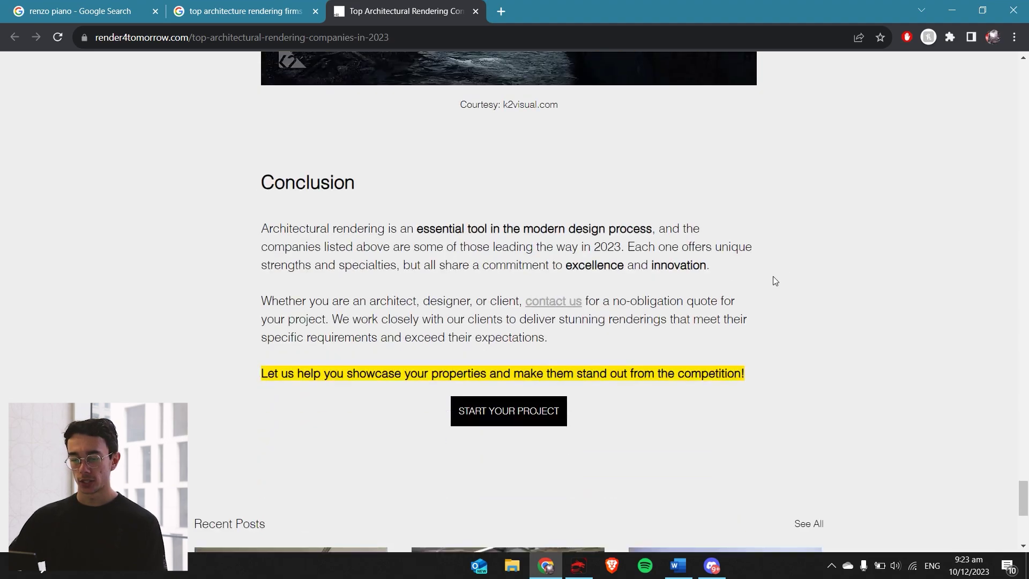
scroll(720, 275, "up", 6)
scroll(719, 274, "up", 10)
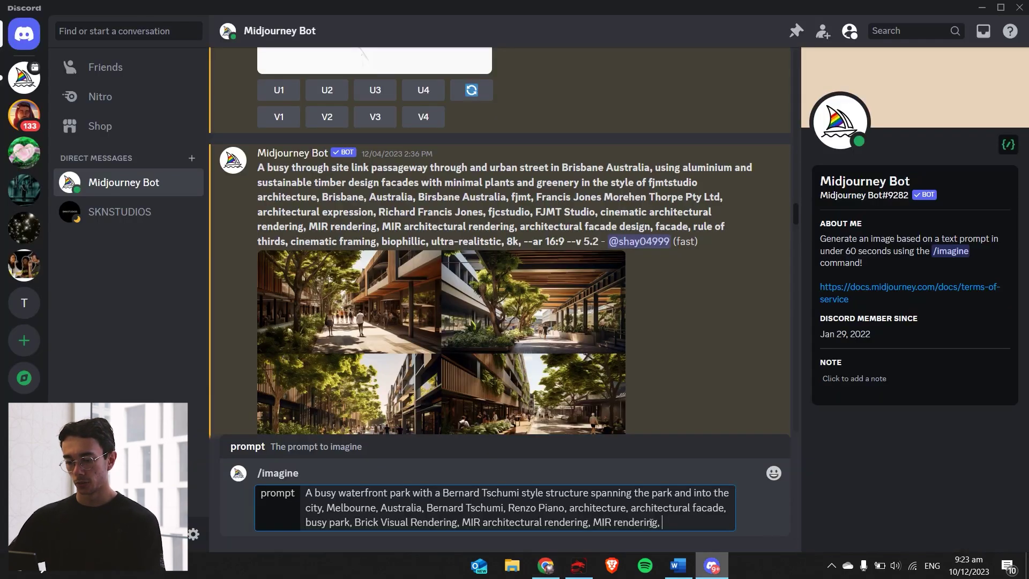
left_click(711, 566)
Paste 'K2 Visual' and add 'cinematic, cinematic framing, rule of thirds, ultra-realistic, 8k' to the prompt
type("K2 Visual,")
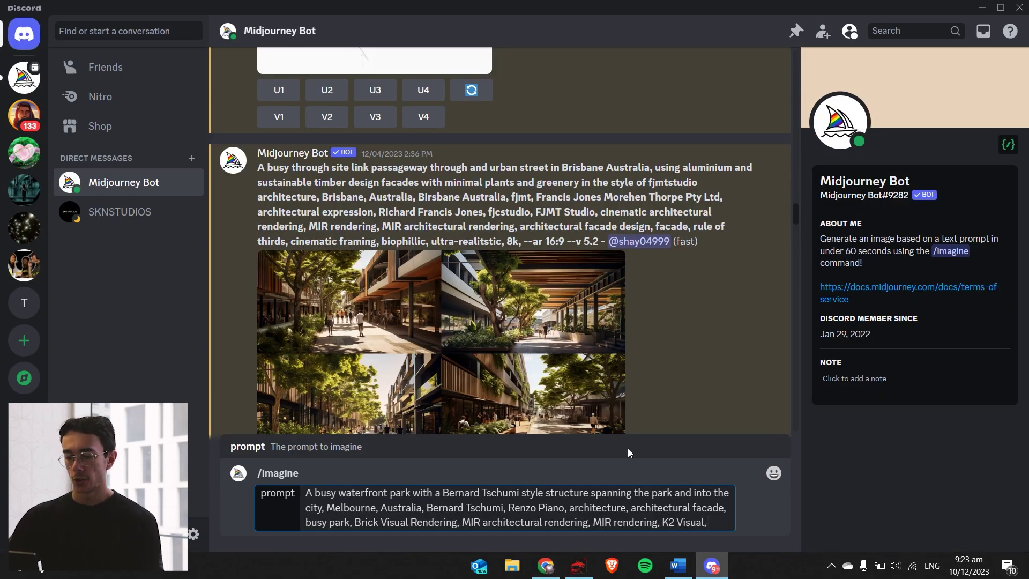
scroll(578, 211, "down", 2)
type("c")
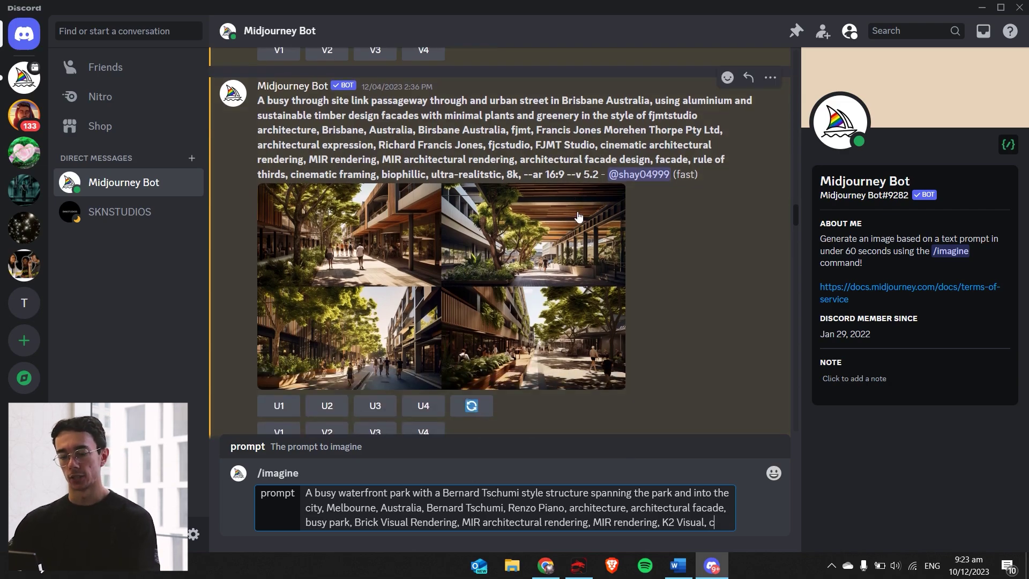
type("inematic, ")
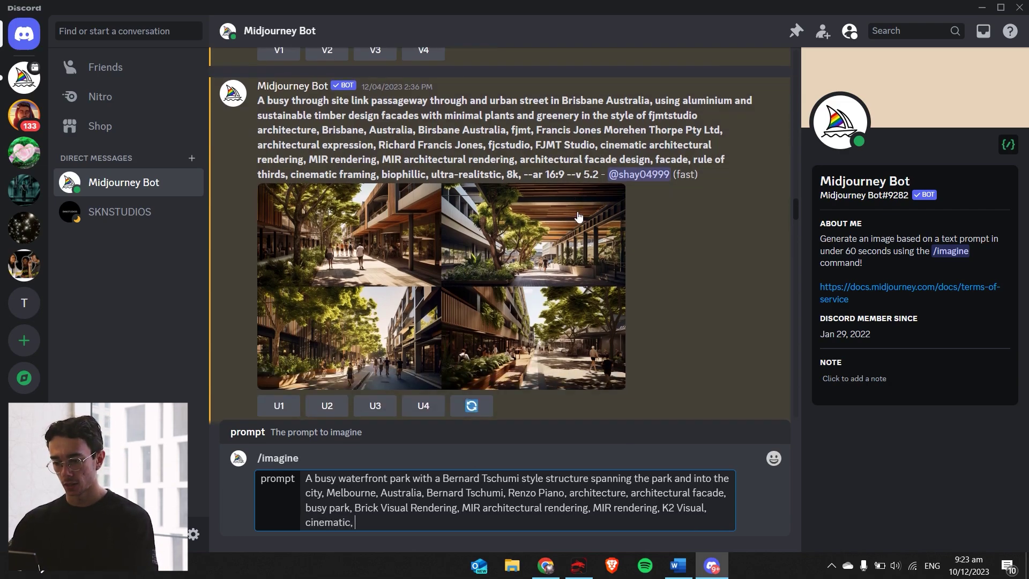
type("cinem")
type("atic ")
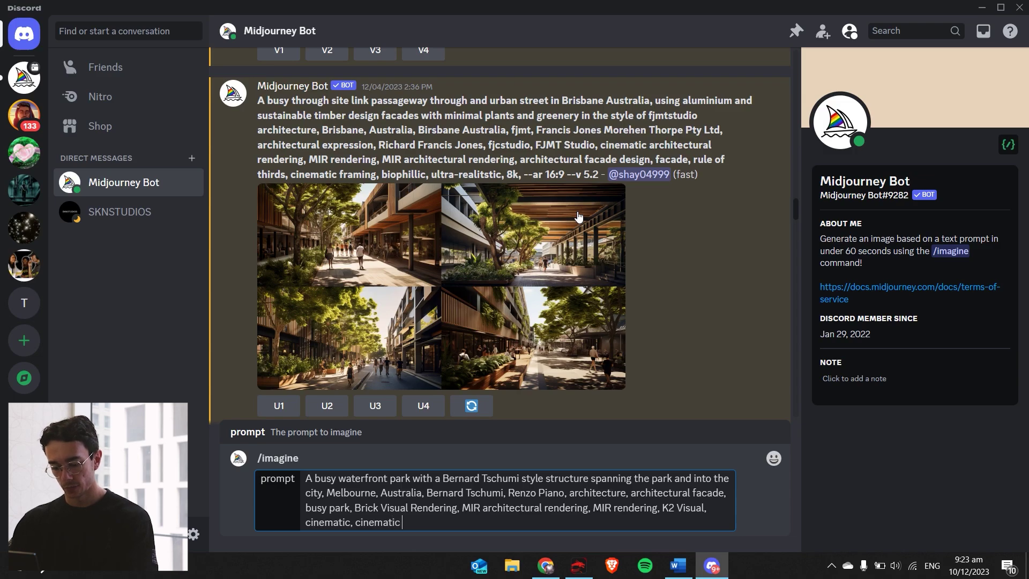
type("framing ")
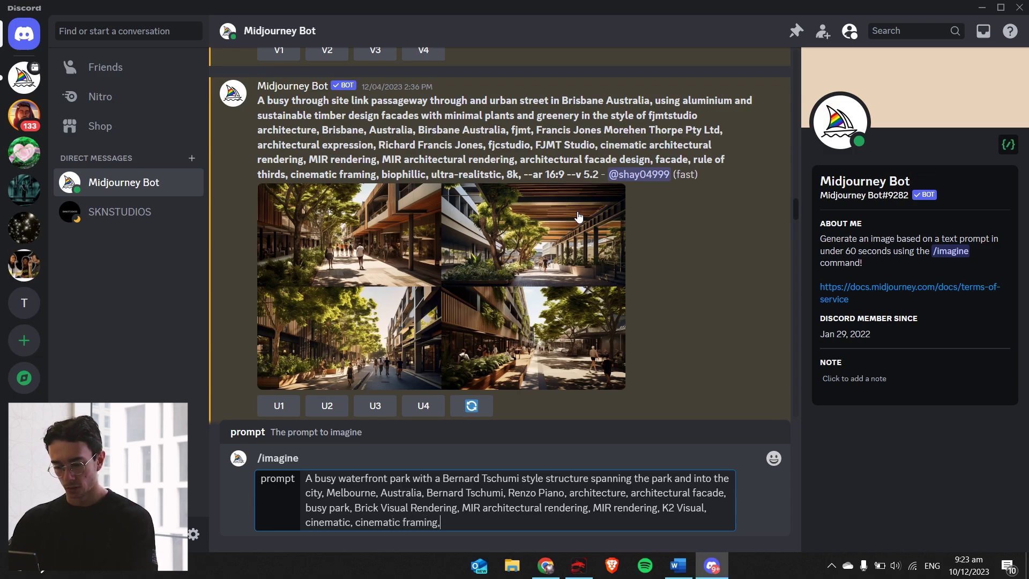
type(" rule of thirds, ultra-realistic")
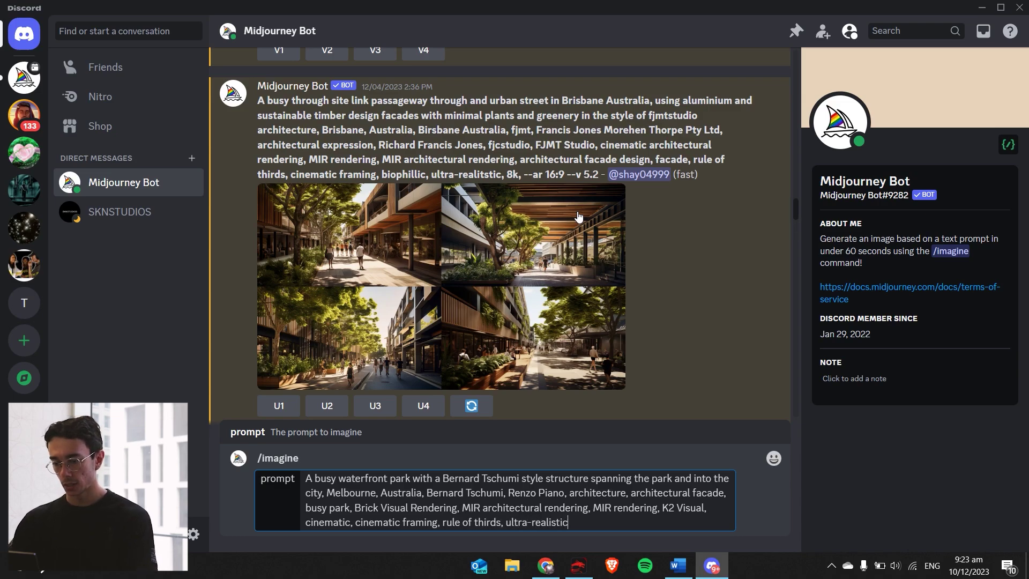
type(", 8k")
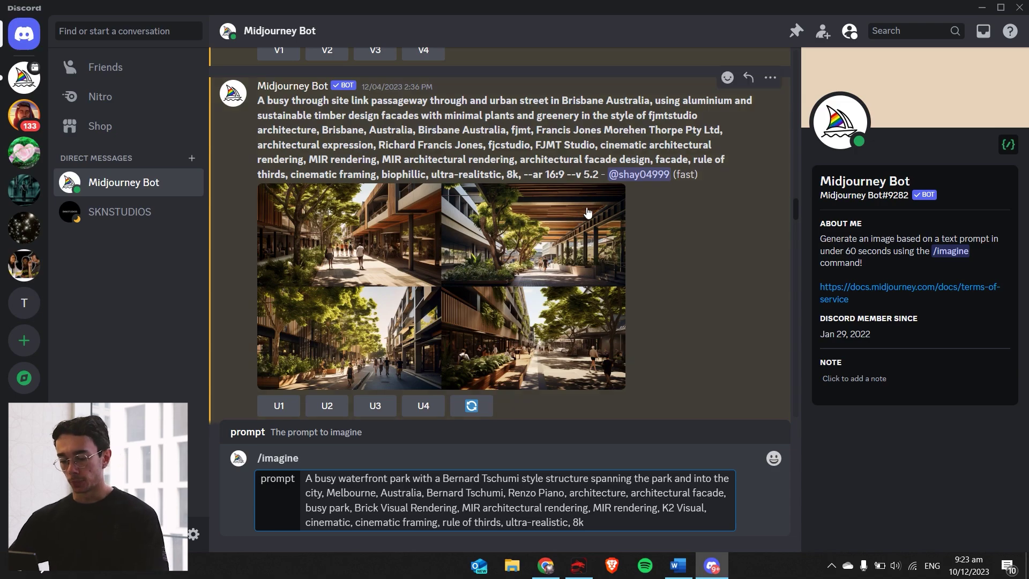
left_click_drag(431, 523, 560, 522)
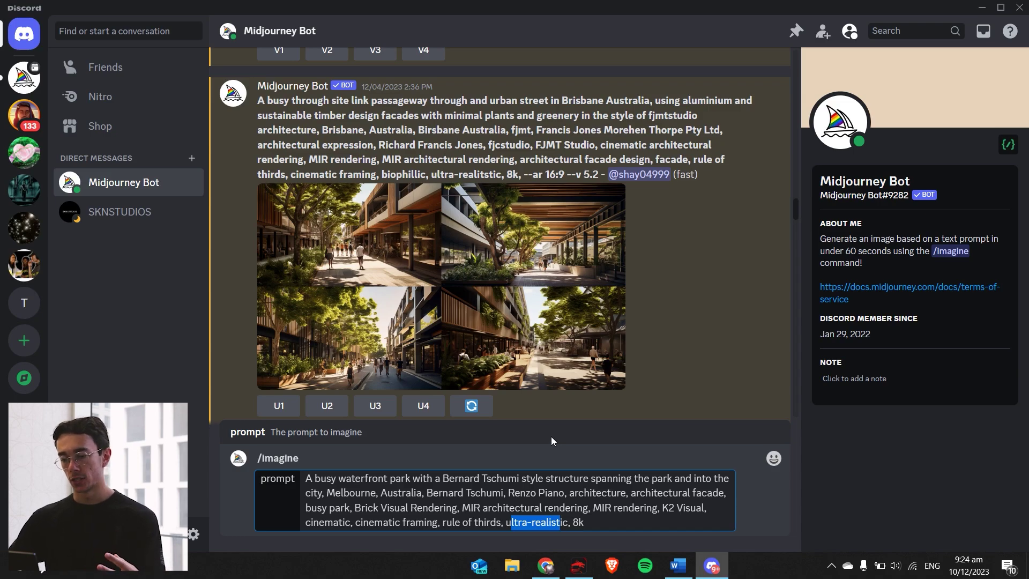
Append '--ar 16:9 --v 5.2' to the end of the prompt
key("End")
type("--ar 1")
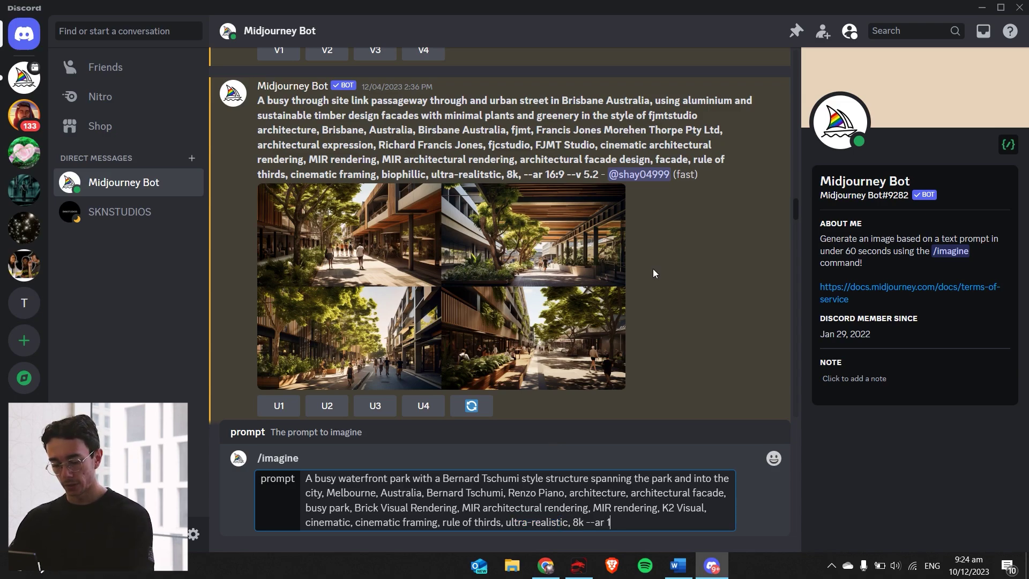
type("6:9 --")
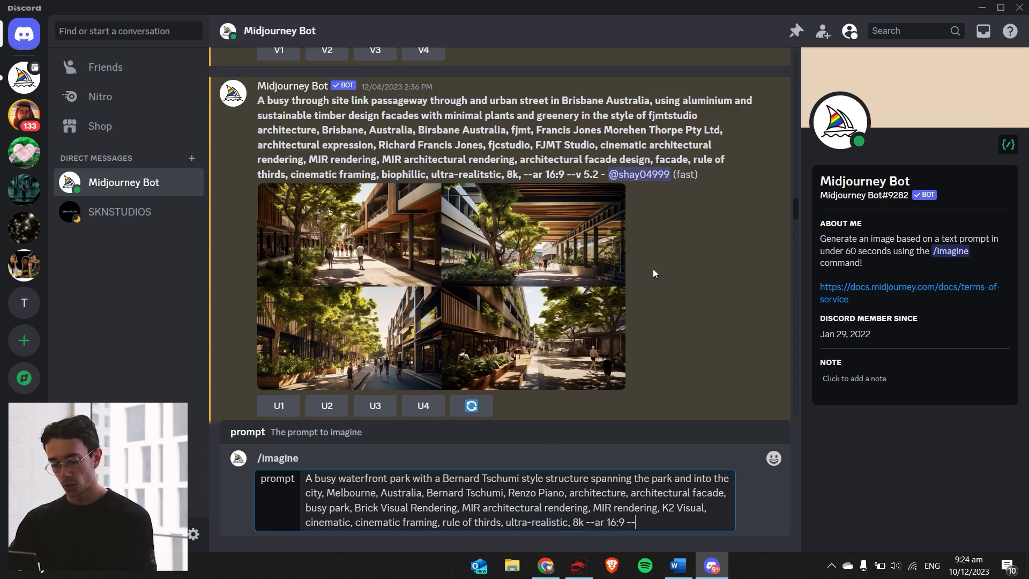
type("v")
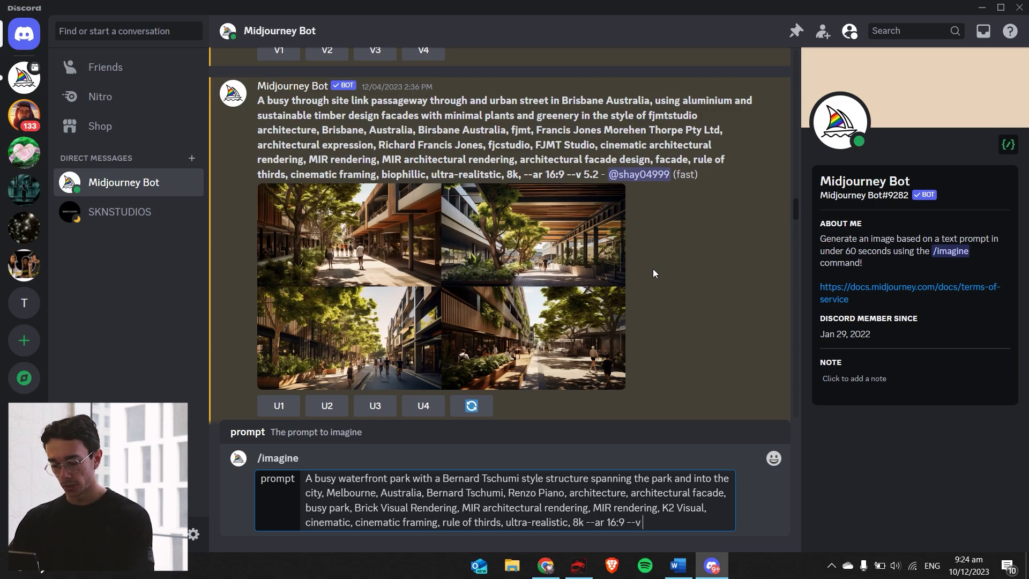
type(" 5.2")
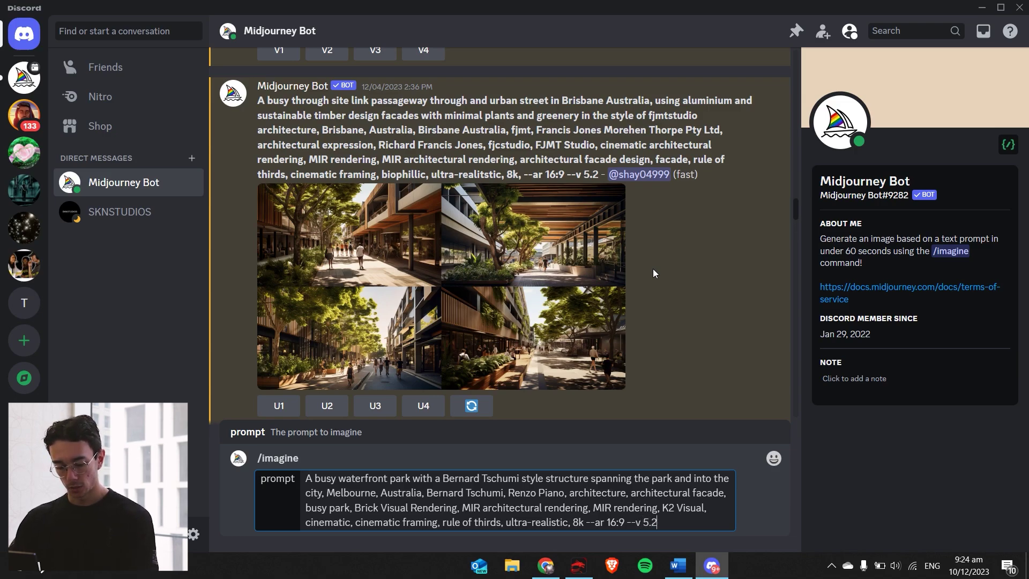
key("ctrl+a")
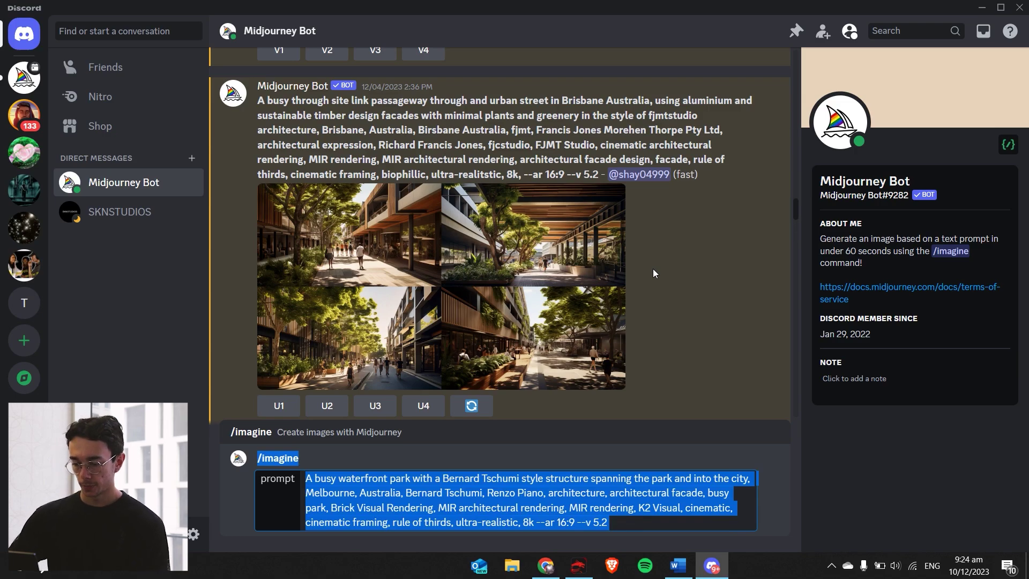
left_click(645, 512)
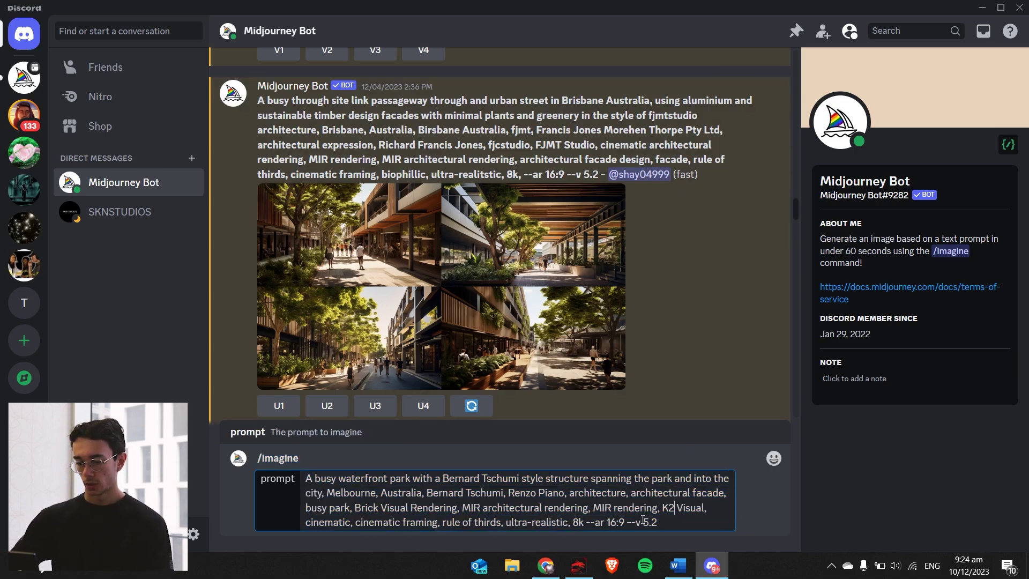
Send the waterfront park prompt and enlarge the finished four-image grid of renders
key("Return")
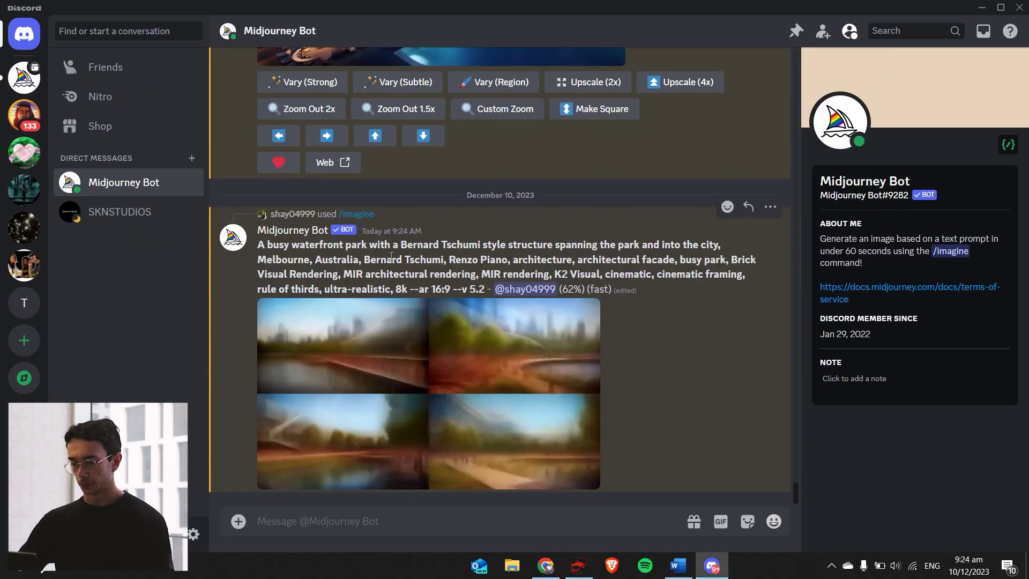
left_click(491, 329)
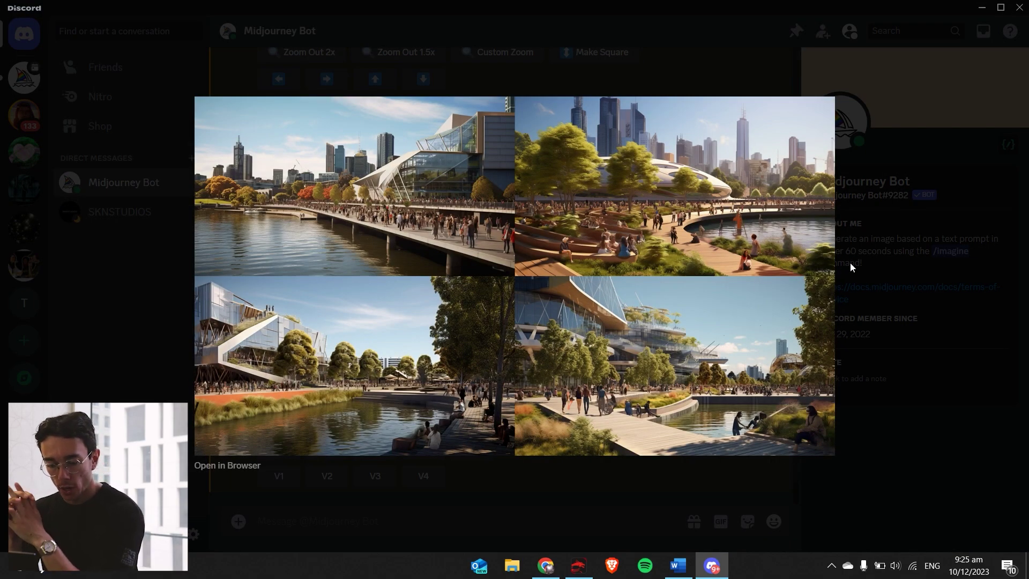
Preview the red Bernard Tschumi park structure image in Chrome's 'renzo piano' results, then minimize Chrome
left_click(545, 566)
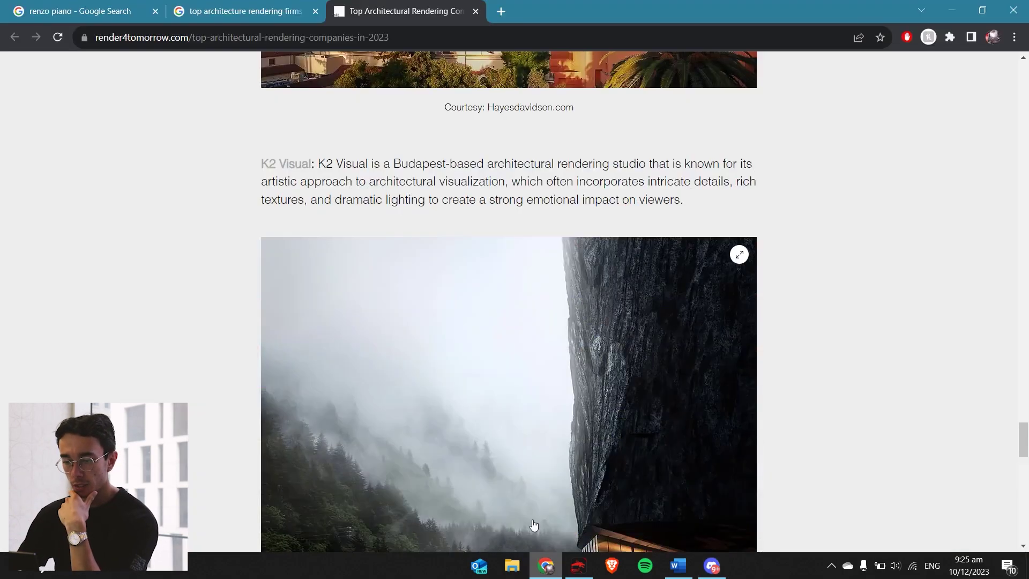
left_click(74, 12)
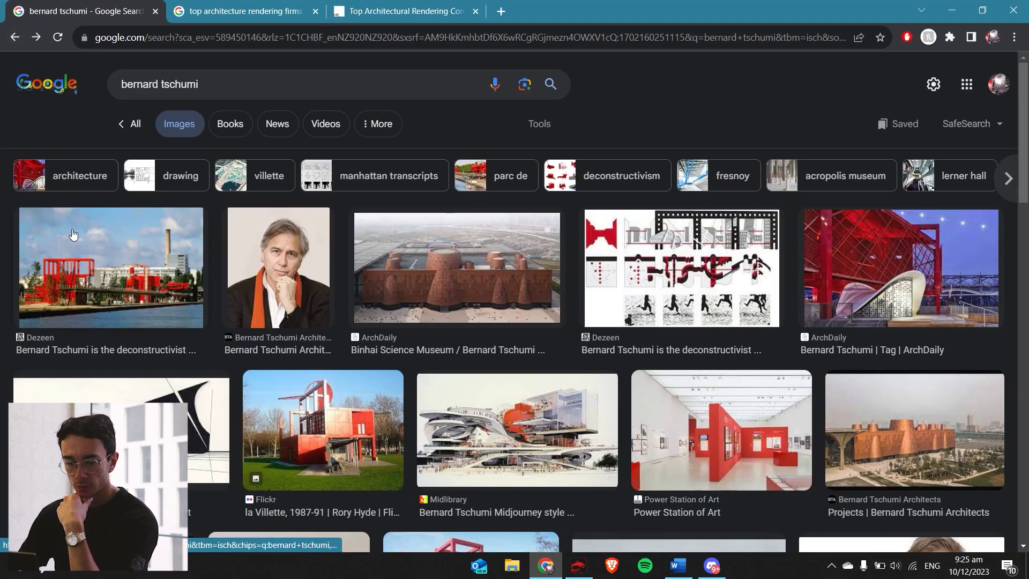
left_click(405, 252)
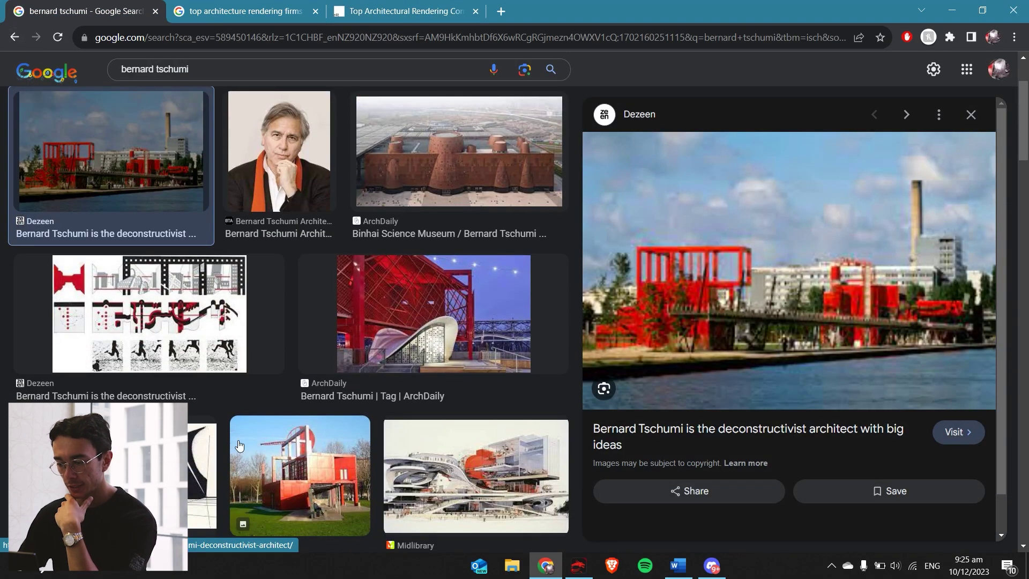
left_click(957, 8)
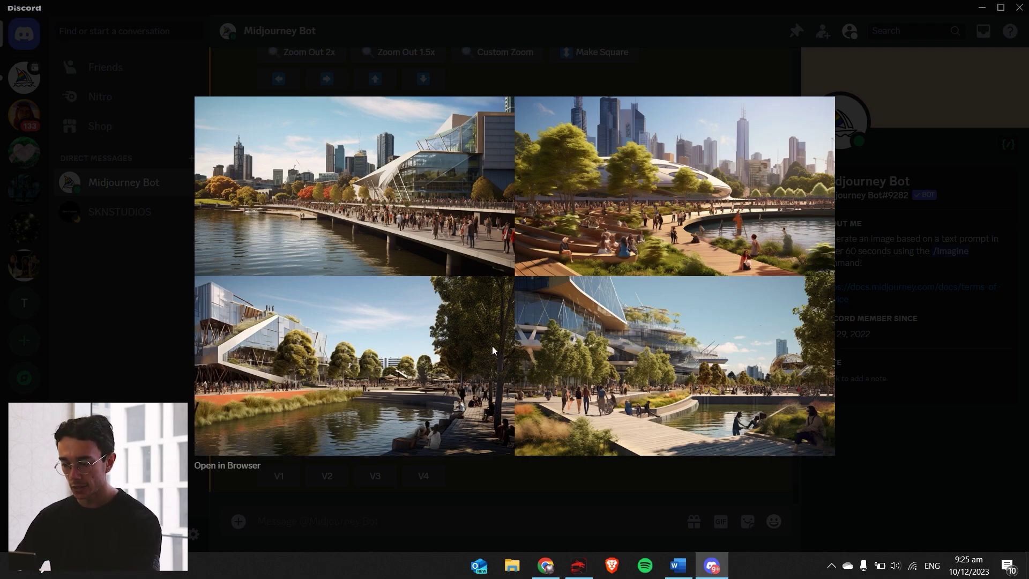
Remove 'waterfront' from the prompt and insert 'small red' before Bernard Tschumi
left_click(877, 333)
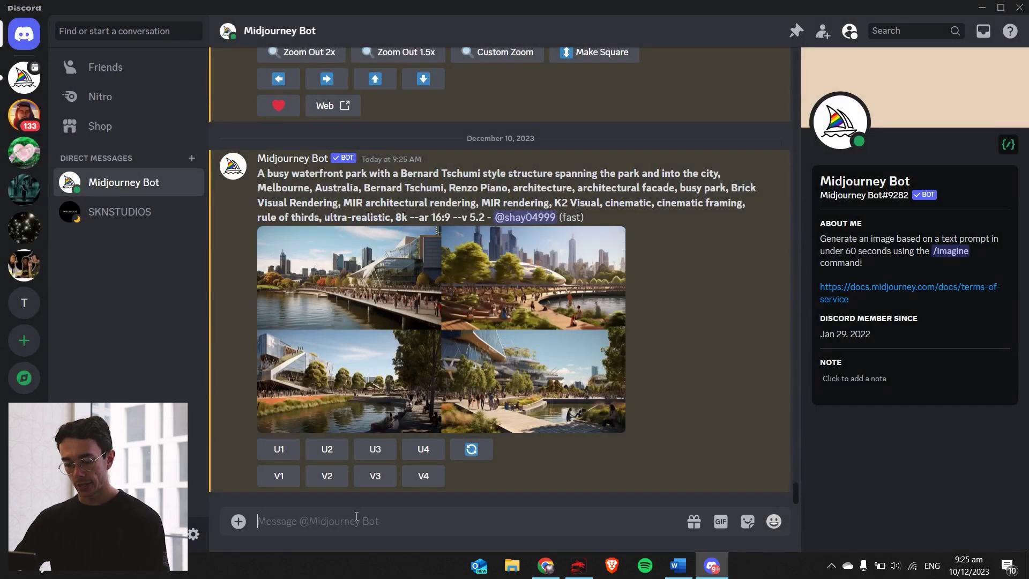
double_click(346, 478)
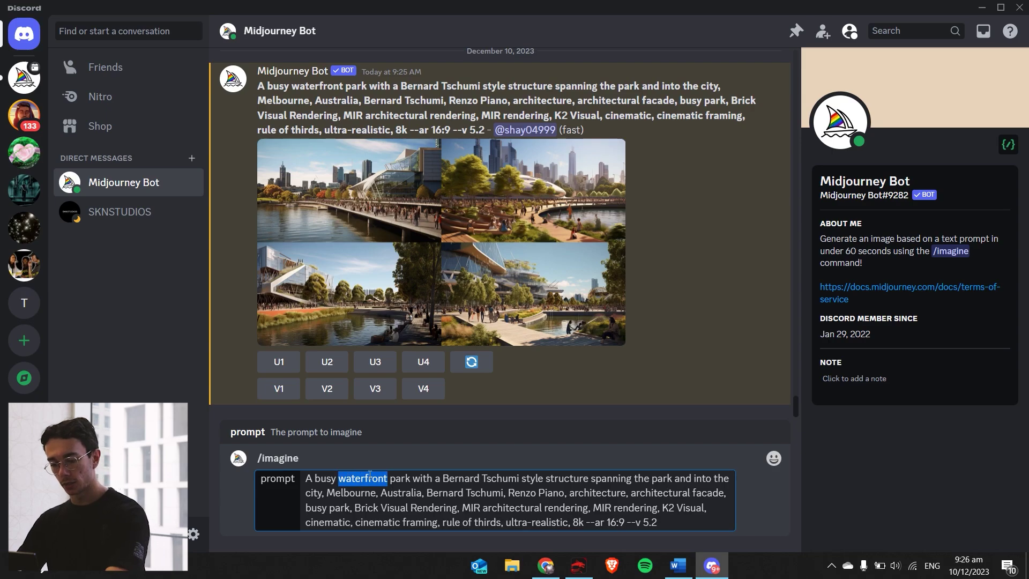
key("BackSpace")
key("BackSpace")
left_click(389, 479)
type("red")
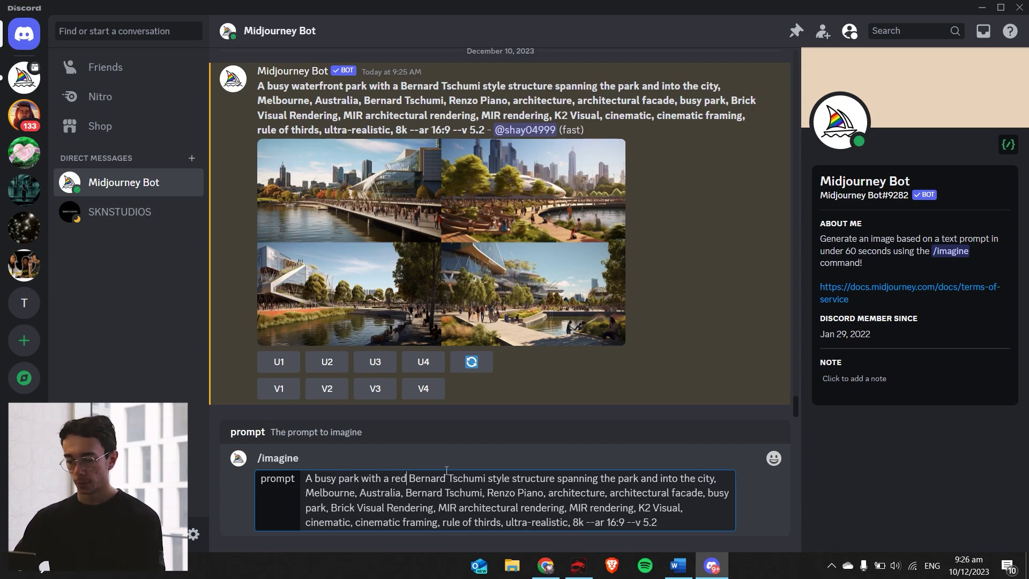
left_click(393, 479)
type("small")
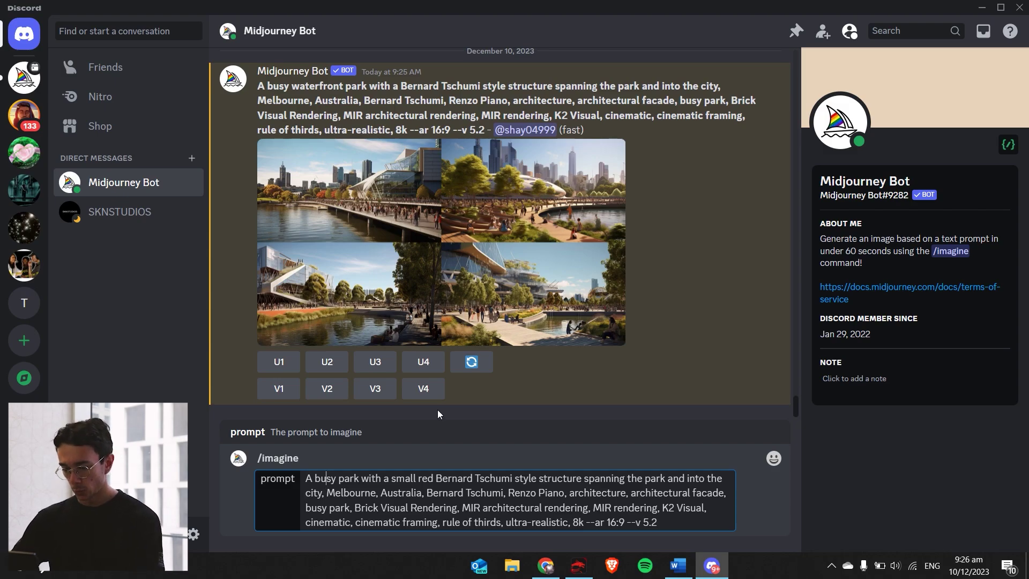
Add 'desonstructivism, deconstructivist' after city, drop Renzo Piano, and send the revised prompt
left_click(321, 494)
type(", des")
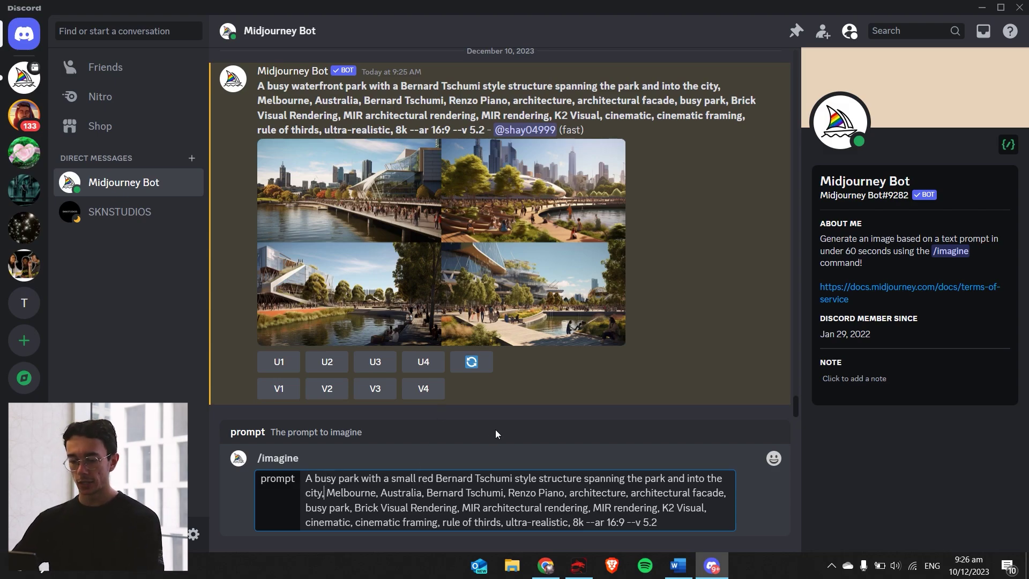
type("onstructivism, deconstructivist,")
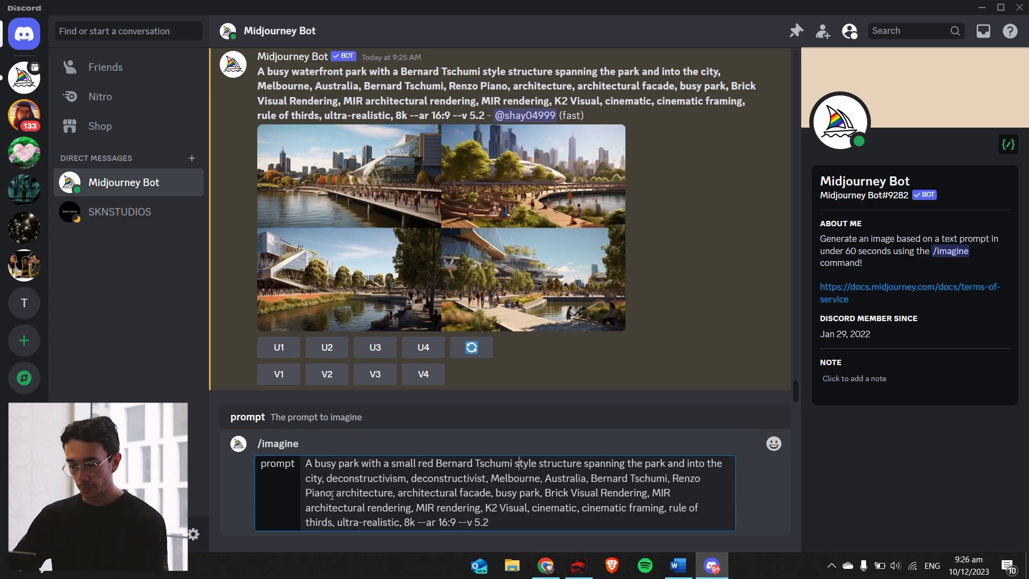
left_click_drag(328, 493, 673, 477)
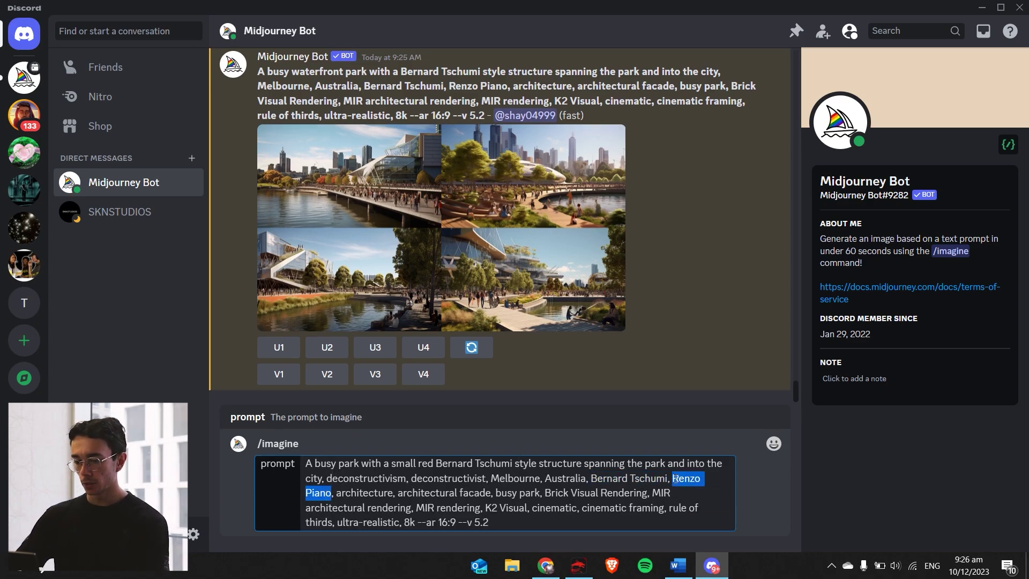
left_click(439, 213)
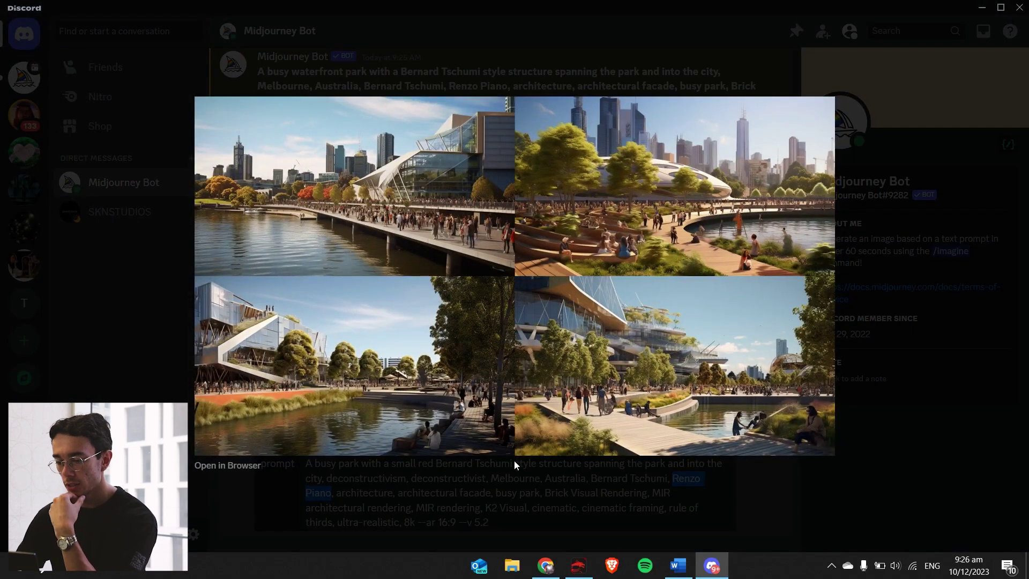
left_click(870, 252)
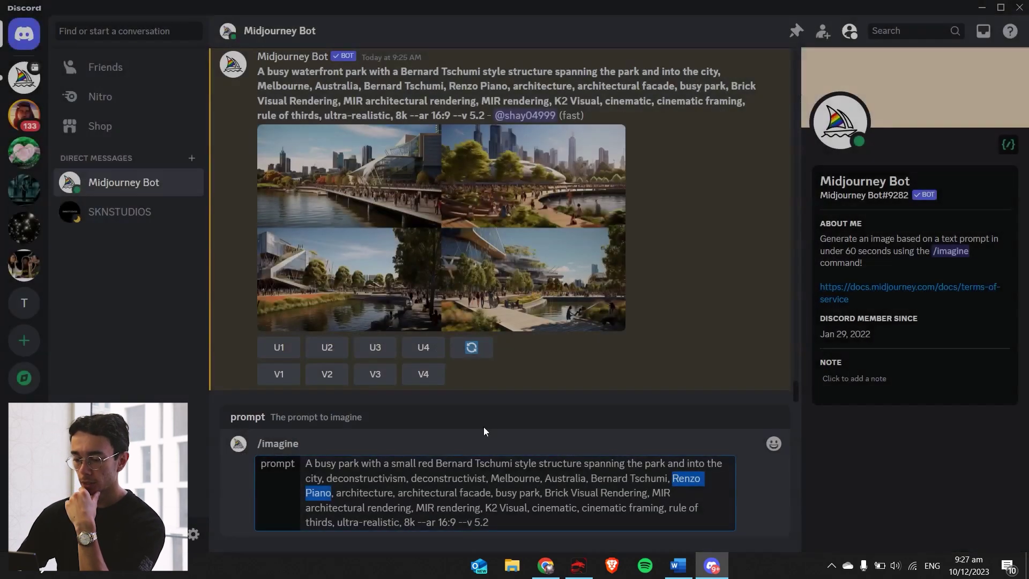
left_click(536, 492)
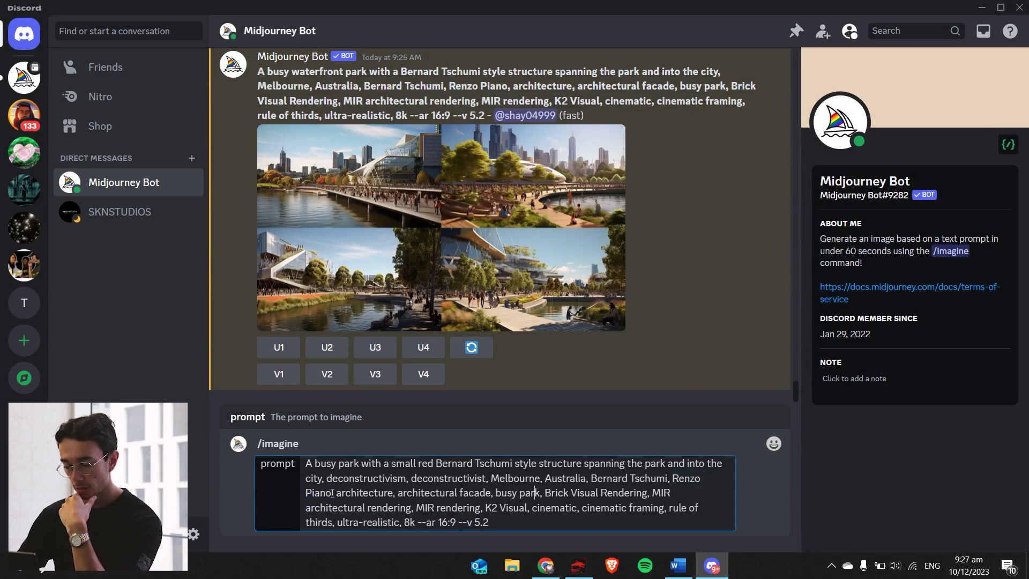
left_click_drag(336, 492, 673, 492)
key("Return")
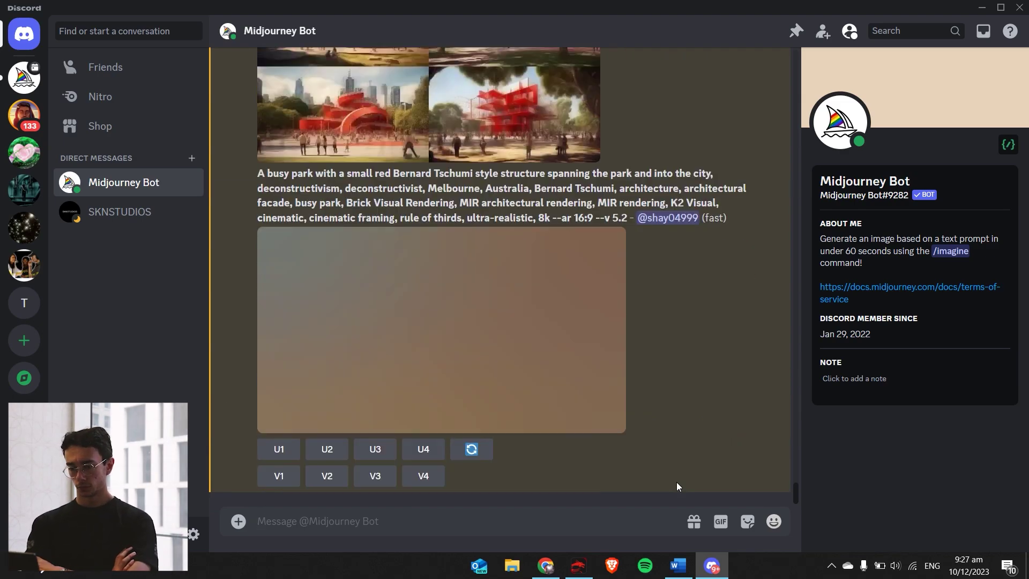
Enlarge the four red-structure Melbourne park renders, then close the viewer
left_click(507, 368)
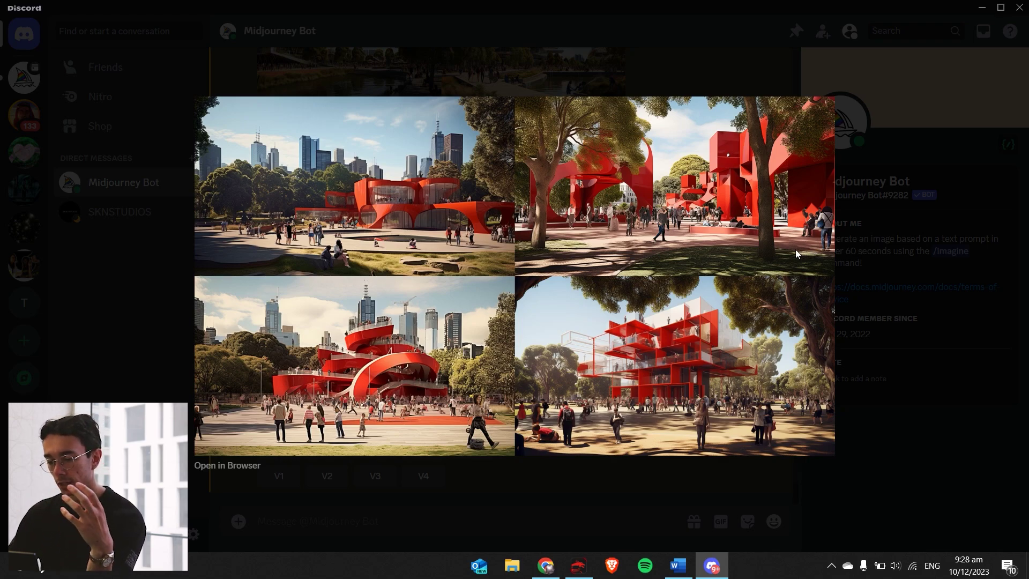
key("Escape")
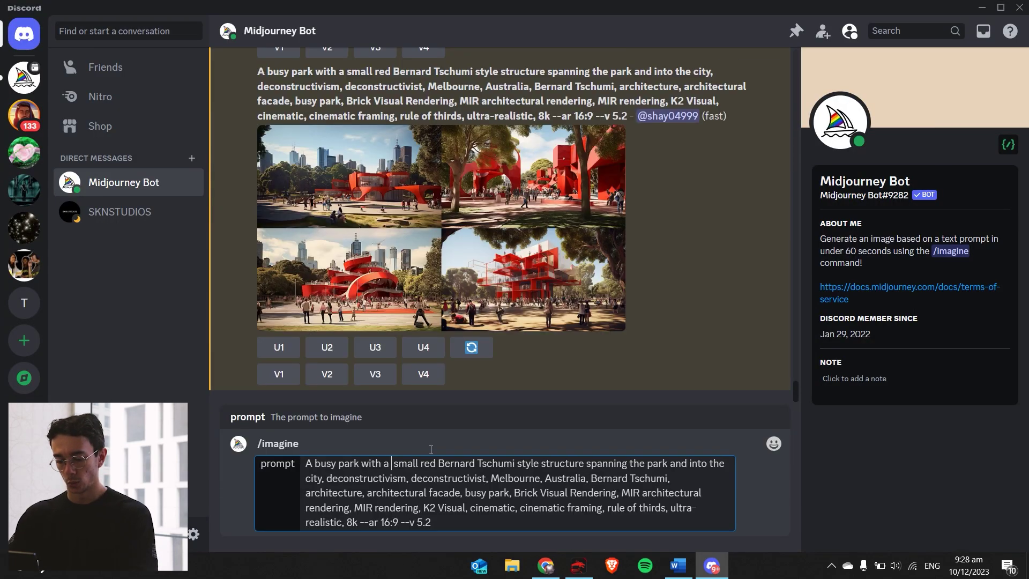
Add 'long linear' and 'fading into the distant city' to the prompt, submit, and enlarge the result
type("linear small red Bernard Tschumi style structure spanning the park and")
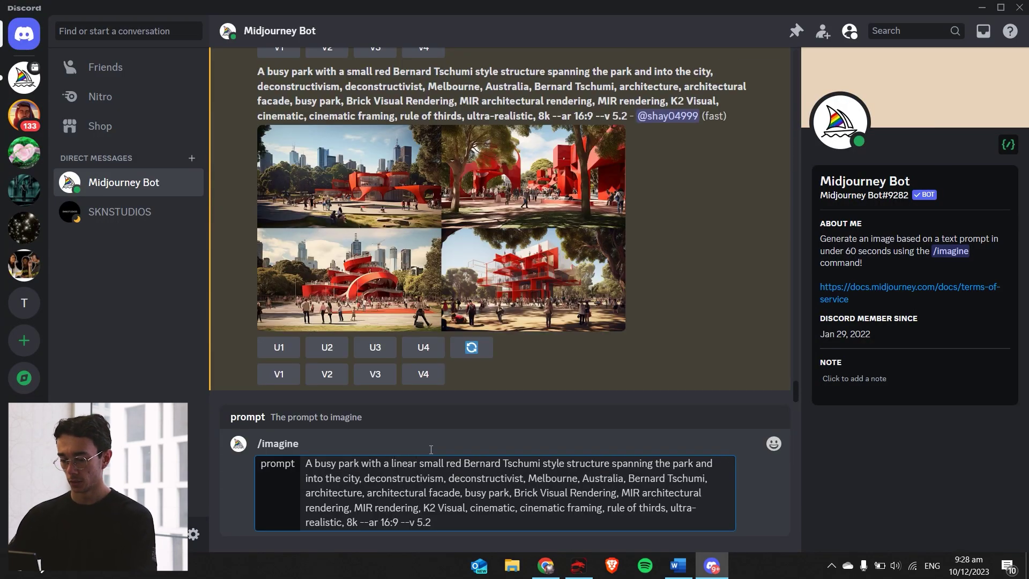
left_click(386, 467)
type("long")
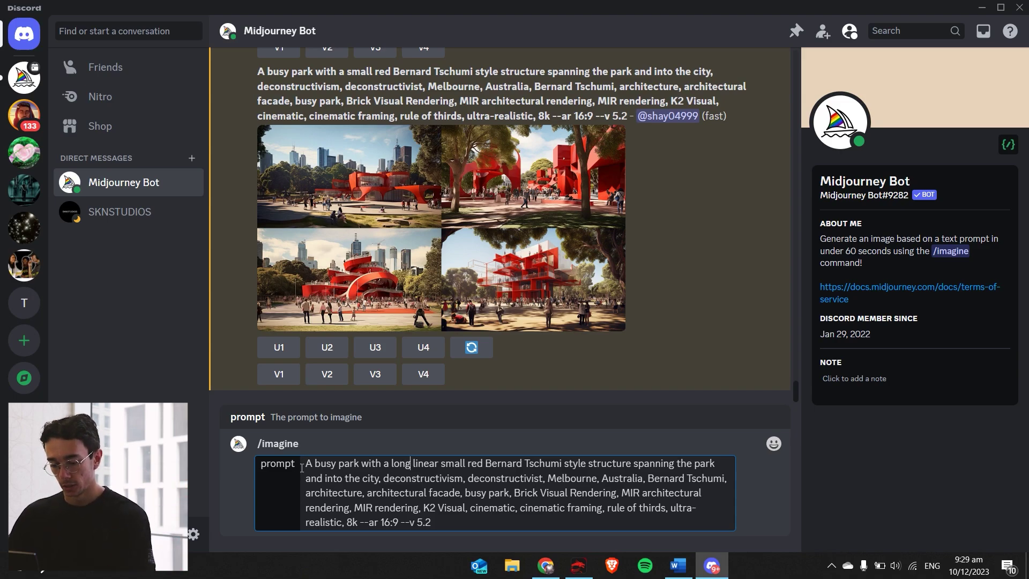
left_click_drag(324, 464, 659, 460)
left_click(381, 478)
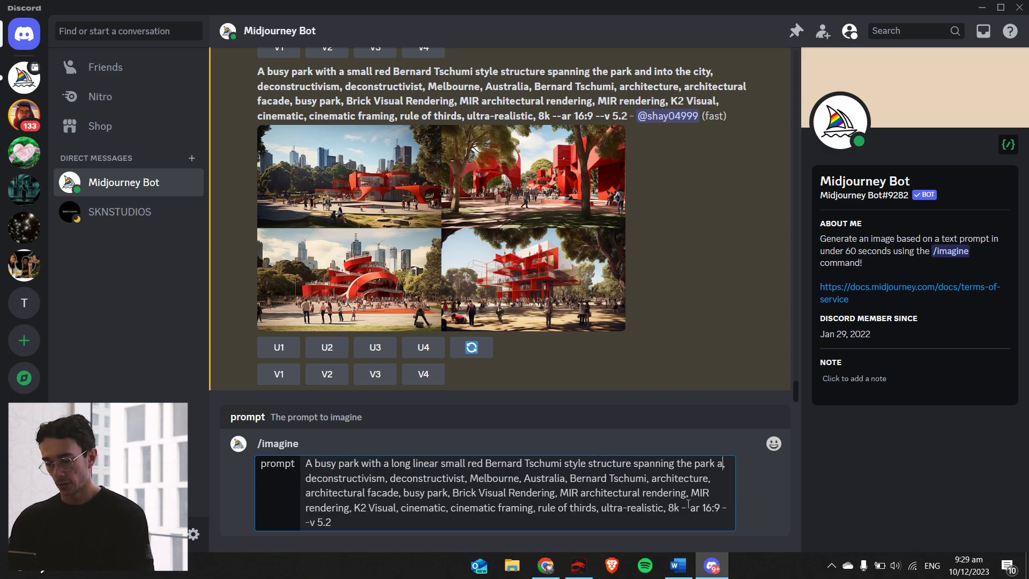
key("BackSpace")
key("BackSpace")
key("BackSpace")
key("BackSpace")
key("BackSpace")
key("BackSpace")
key("BackSpace")
key("BackSpace")
key("BackSpace")
key("BackSpace")
key("BackSpace")
key("BackSpace")
key("BackSpace")
type("fading into the distant ci")
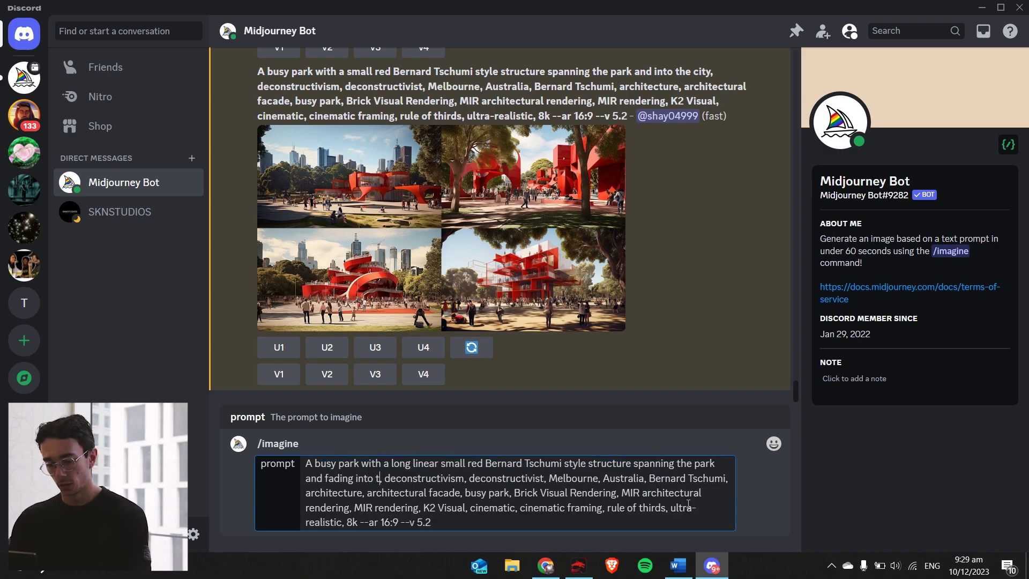
type("ty")
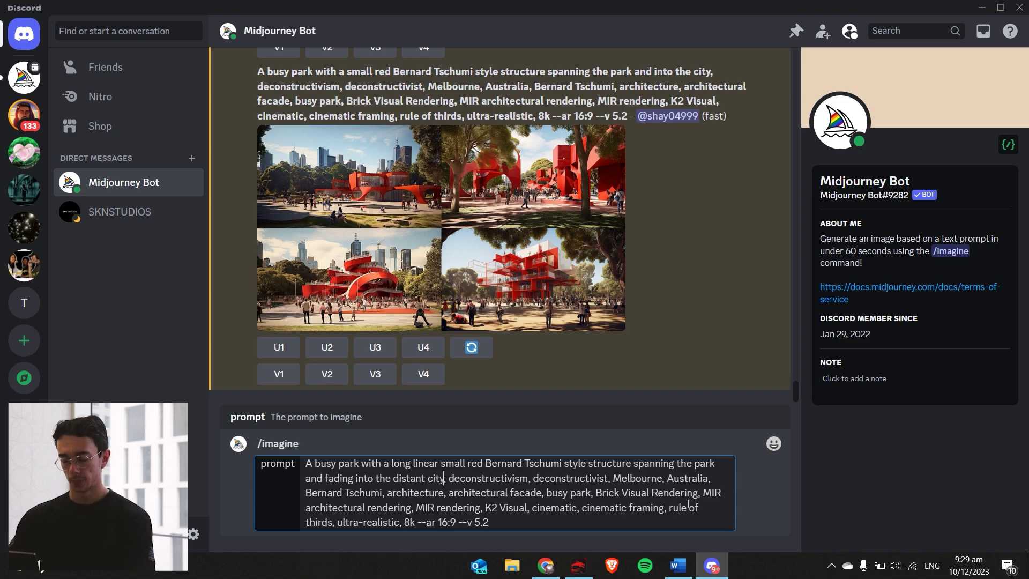
key("Return")
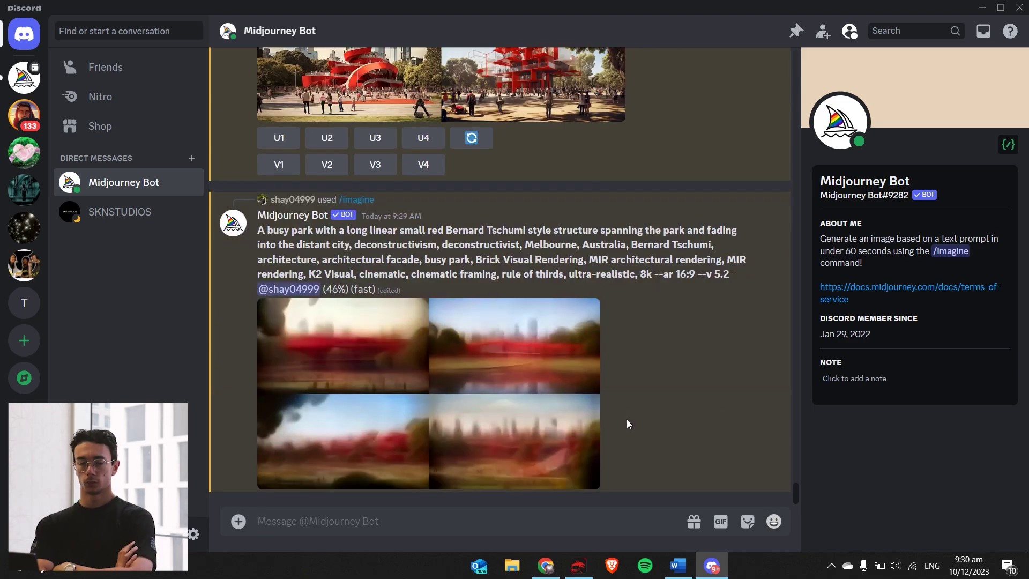
left_click(501, 304)
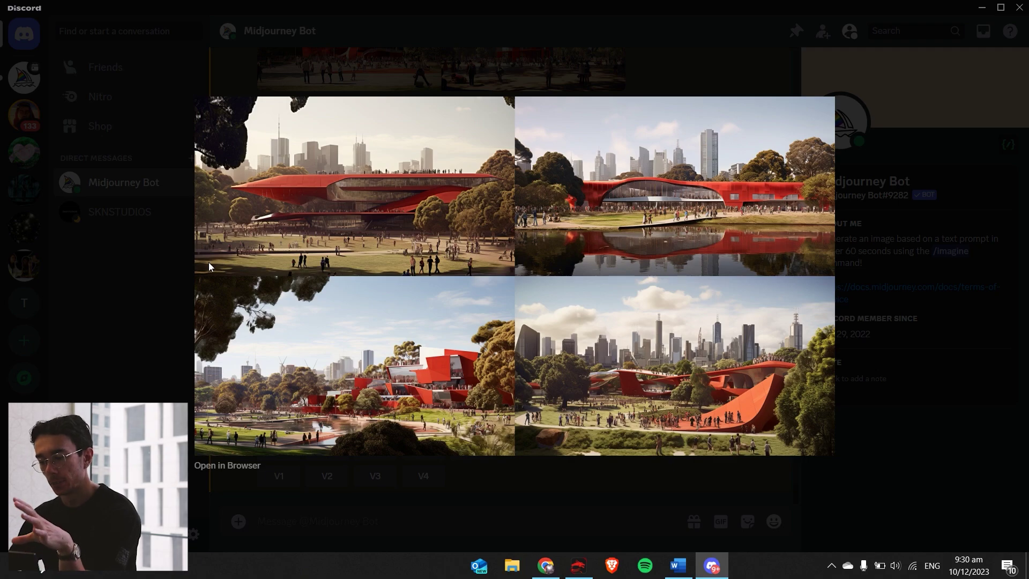
left_click(143, 259)
Replace 'red' with 'contemporary structure in the style of' and the park phrase with 'Melbourne, Australia', then submit
type("A busy park with a small red Bernard Tschumi style structure spanning the park and into the city, deconstructivism, deconstructivist, Melbourne, Australia, Bernard Tschumi, architecture, architectural facade, busy park, Brick Visual Rendering, MIR architectural rendering, MIR rendering, K2 Visual, cinematic, cinematic framing, rule of thirds, ultra-realistic, 8k --ar 16:9 --v 5.2")
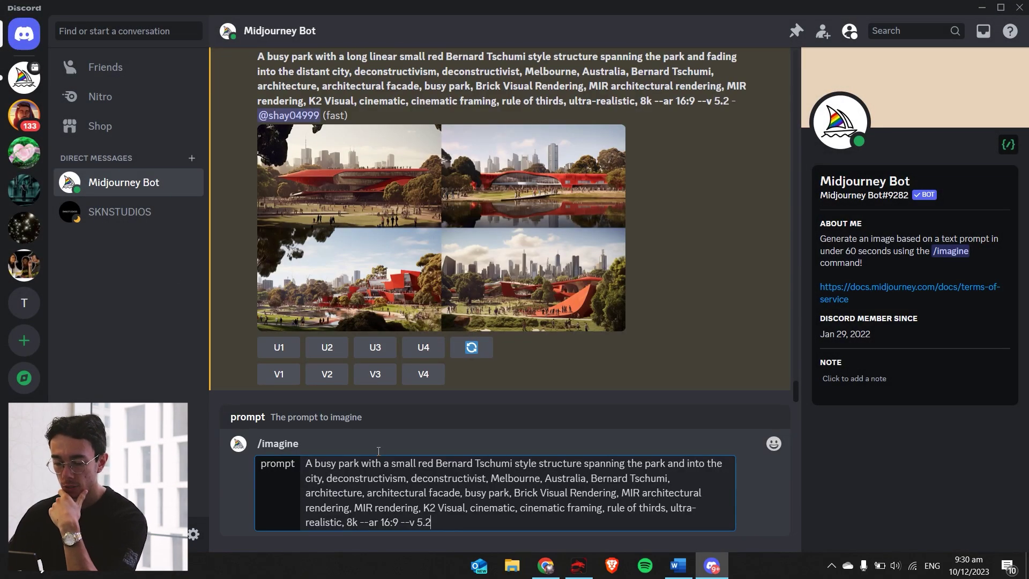
double_click(427, 463)
type("contem")
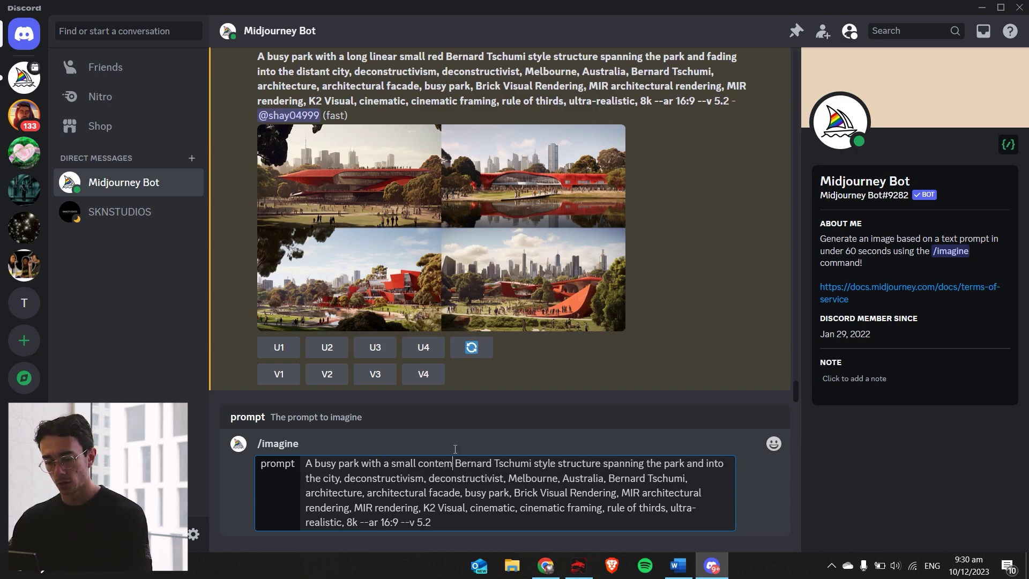
type("porary ")
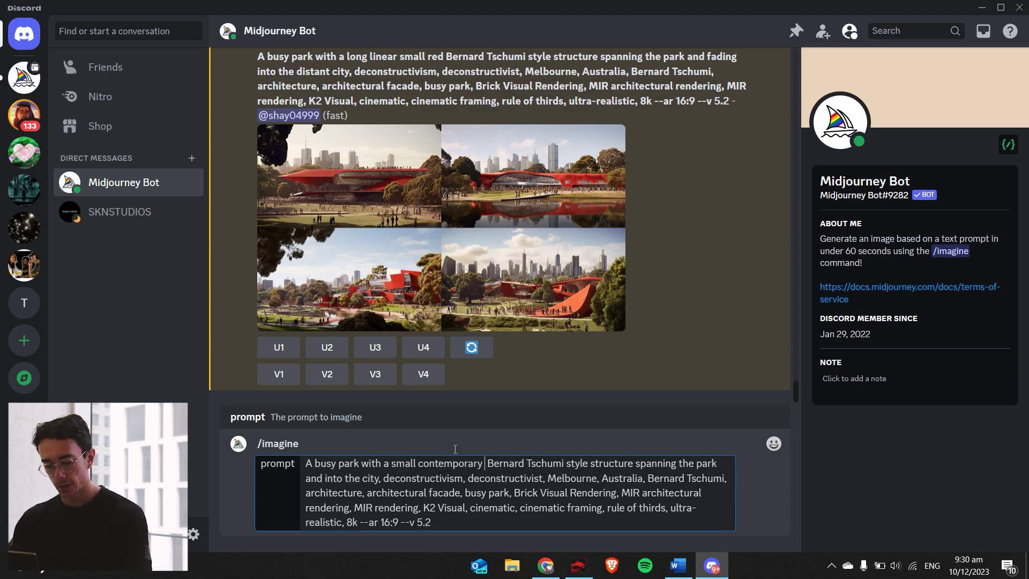
type("structure in")
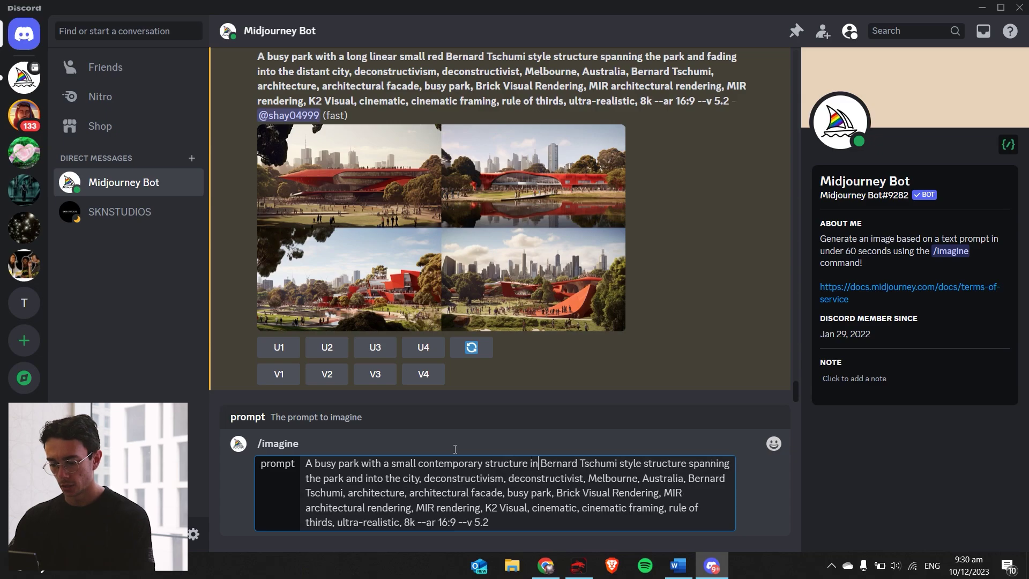
type(" the style of")
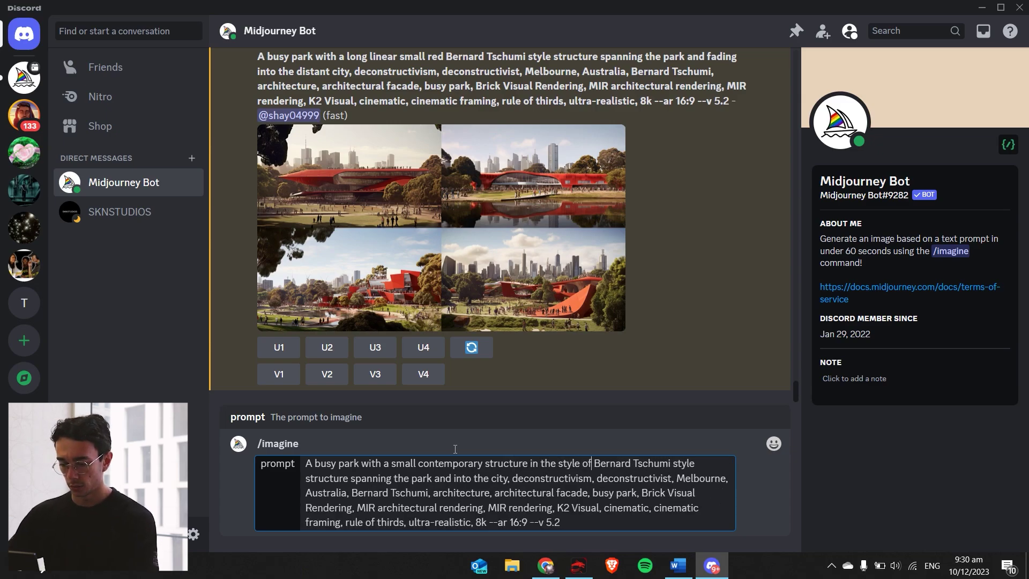
key("Delete")
left_click_drag(670, 463, 407, 478)
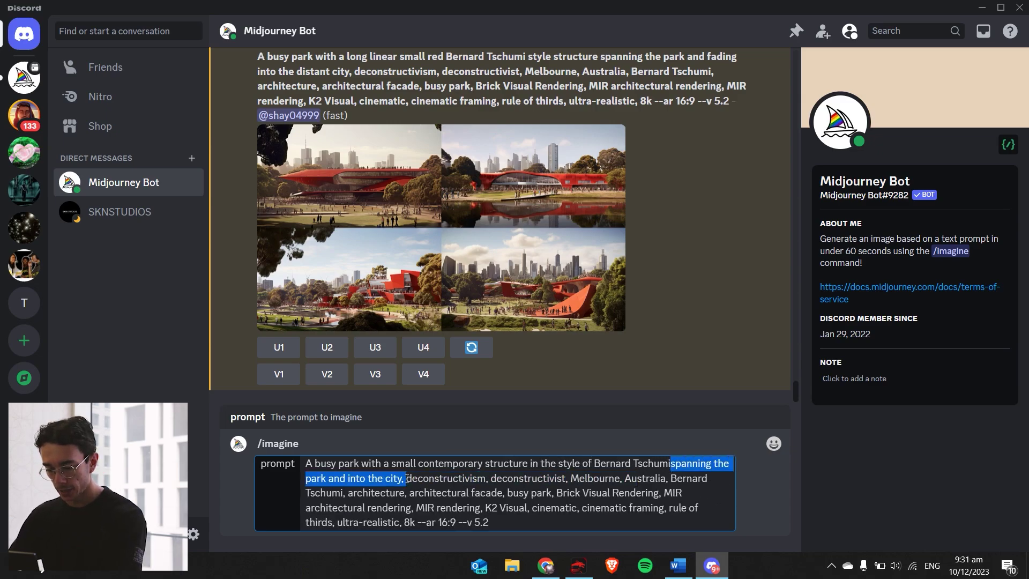
type("in the city of Melbourne, Australia,")
key("ctrl+a")
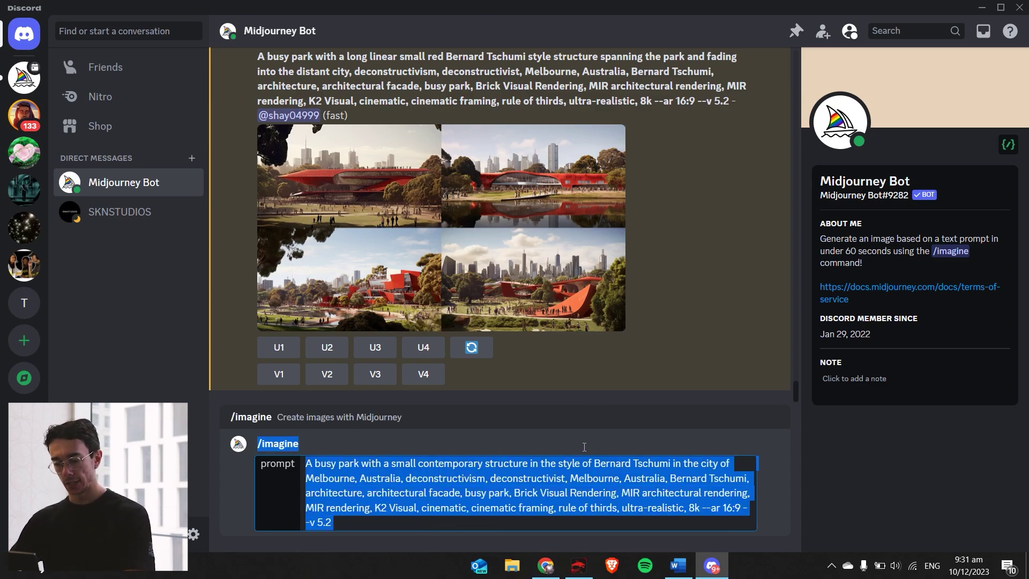
key("Return")
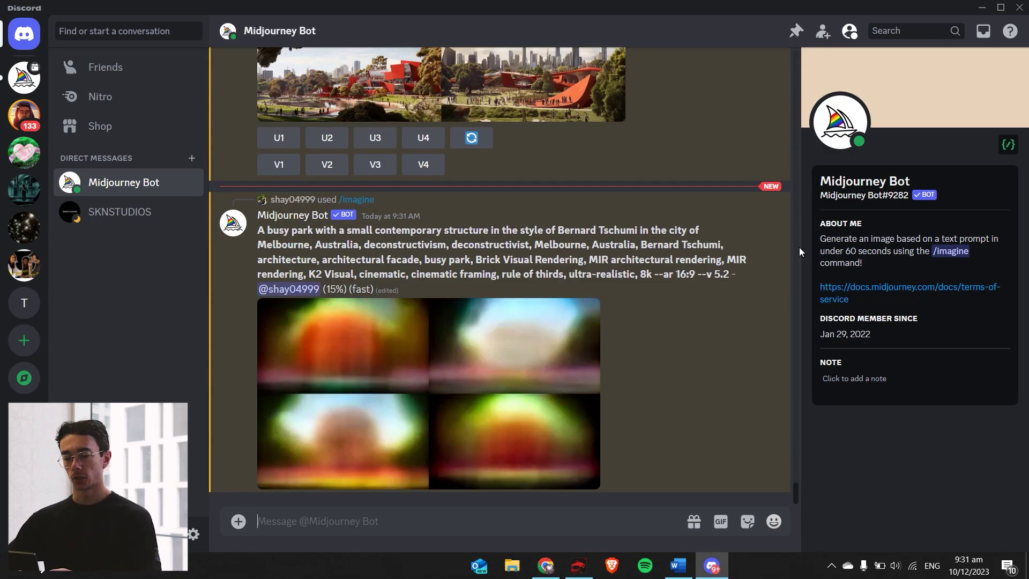
left_click(546, 565)
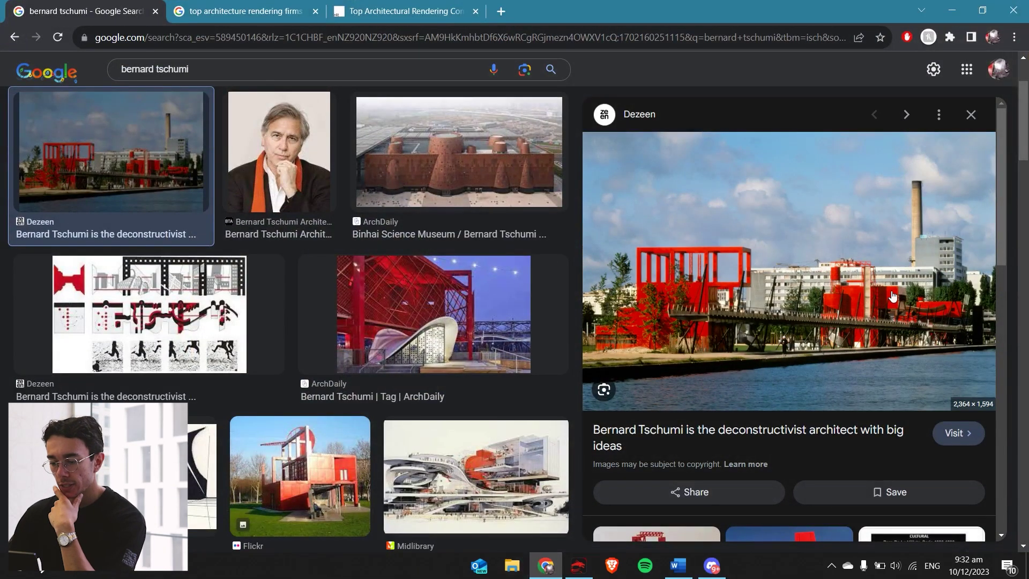
Open the Dezeen source article for Tschumi's red Parc de la Villette photo
middle_click(681, 413)
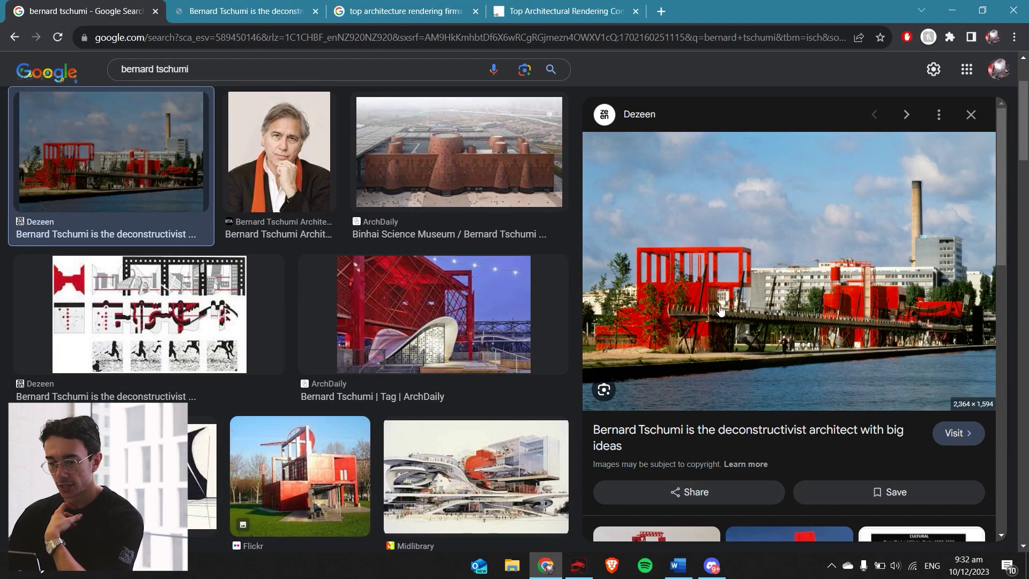
left_click(266, 5)
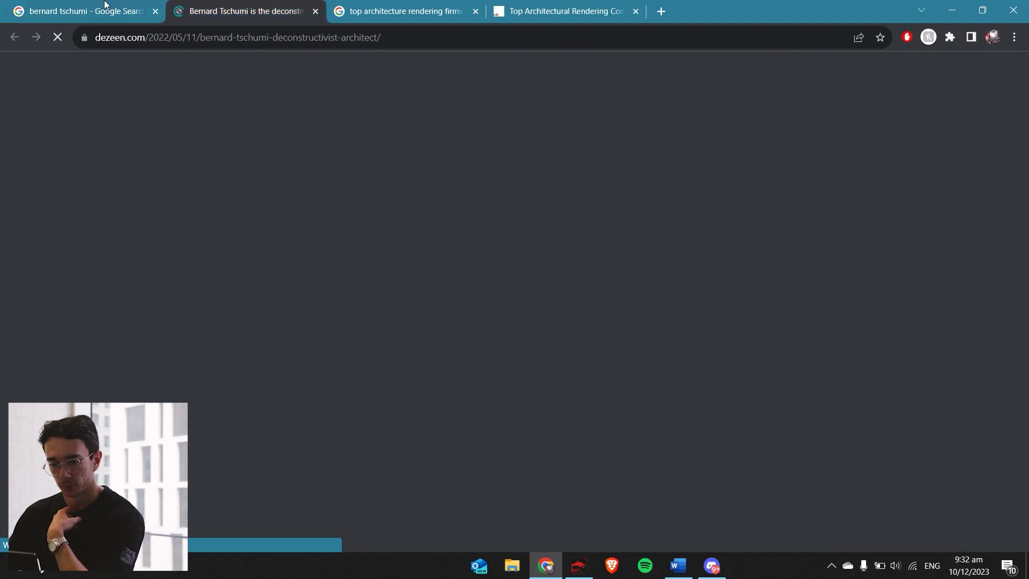
key("ctrl+shift+Tab")
Load the photo's full-size image address in a new tab, then start an /imagine command in Discord
right_click(677, 276)
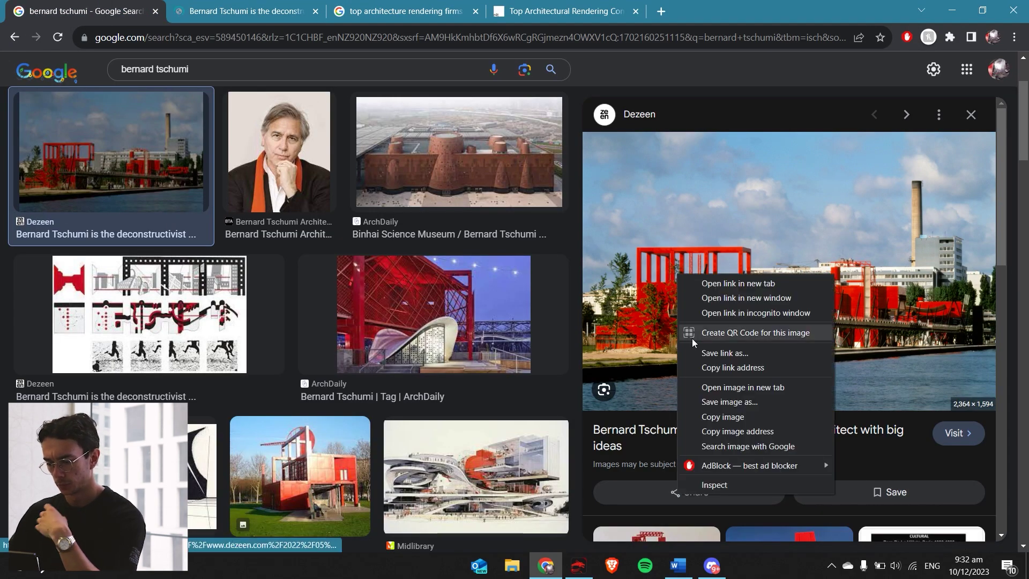
left_click(723, 416)
left_click(661, 11)
key("ctrl+v")
key("Return")
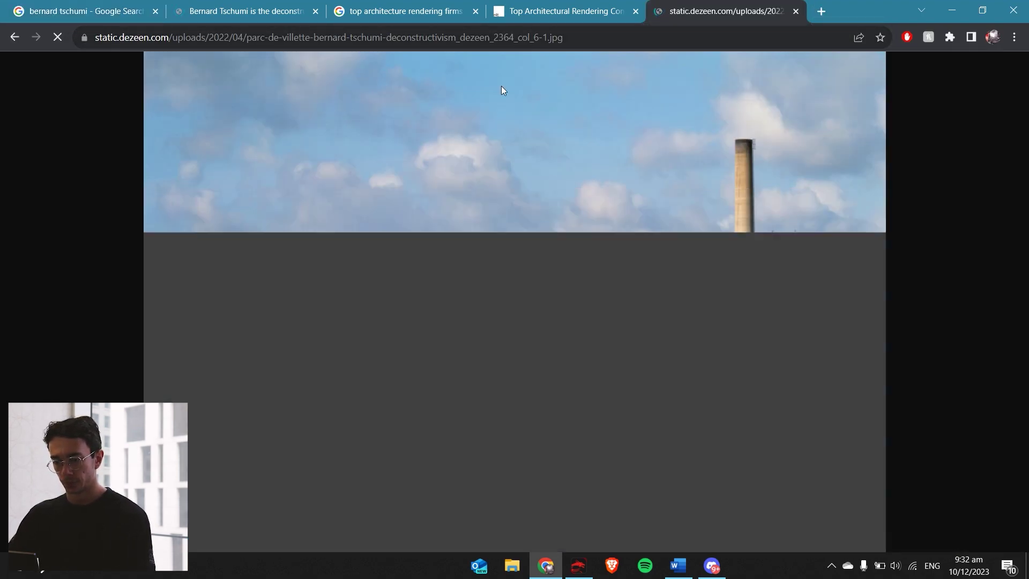
key("alt+Tab")
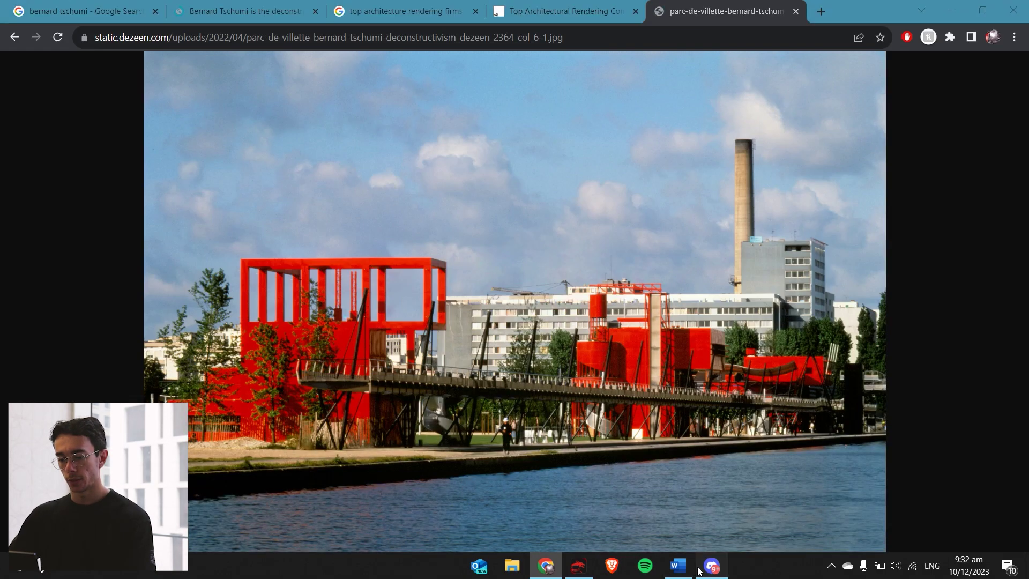
type("/imagien")
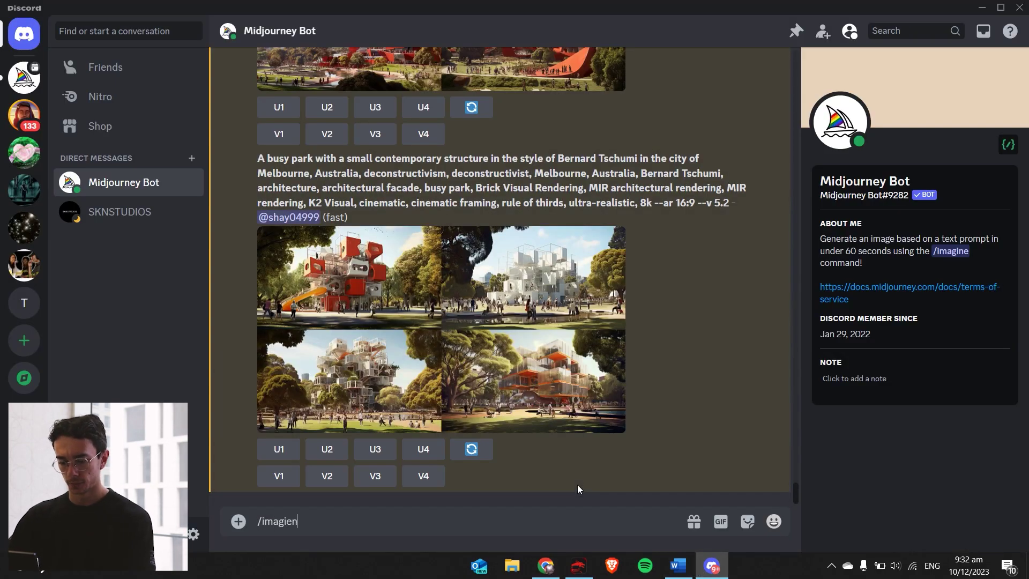
Start /imagine with the Parc de la Villette image link and copy the earlier small red Tschumi prompt
left_click(579, 491)
key("ctrl+v")
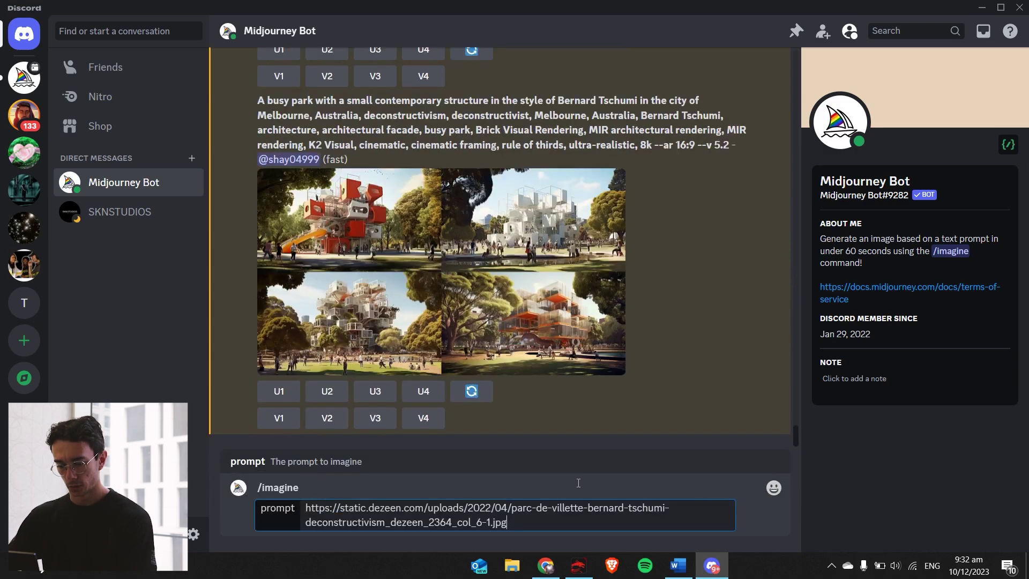
scroll(451, 287, "up", 10)
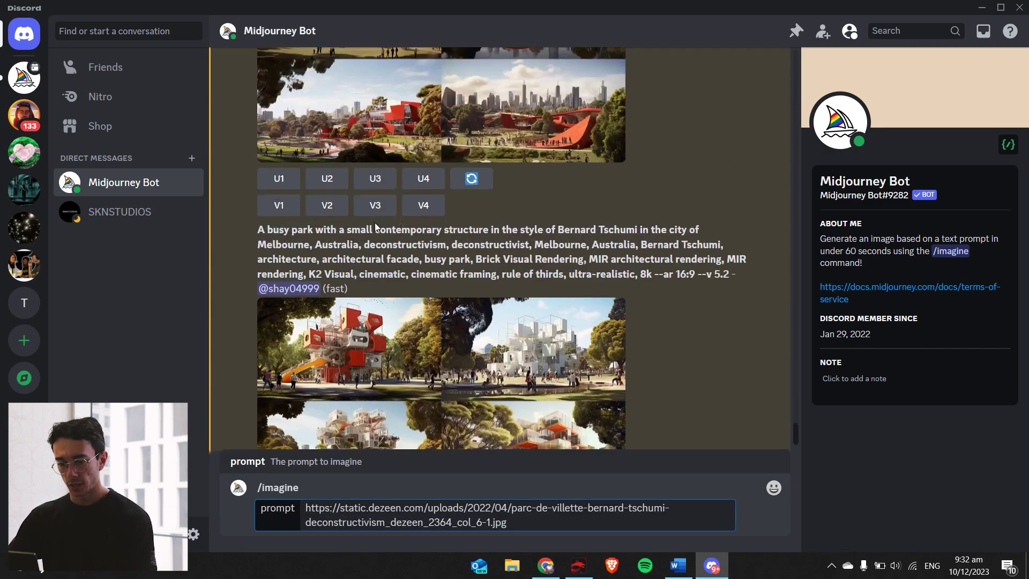
scroll(451, 288, "down", 2)
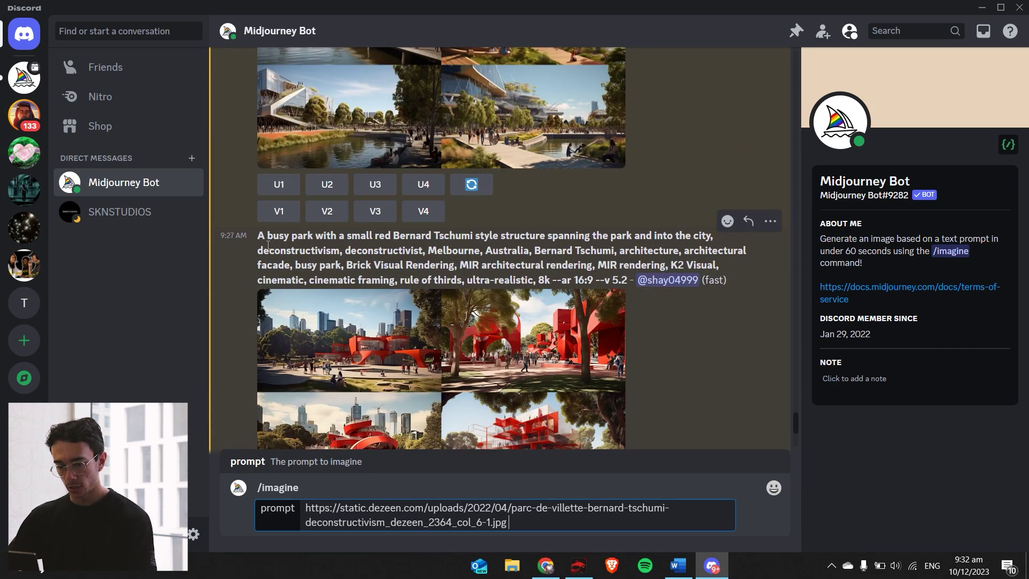
left_click_drag(257, 236, 627, 280)
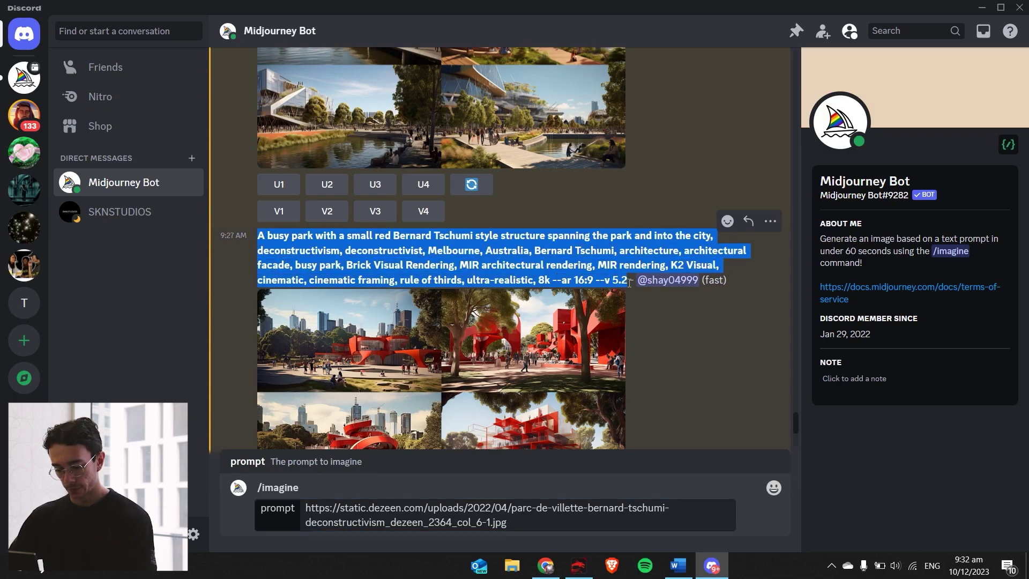
Append the copied prompt after the image link and submit the image-referenced prompt
left_click(546, 524)
key("ctrl+v")
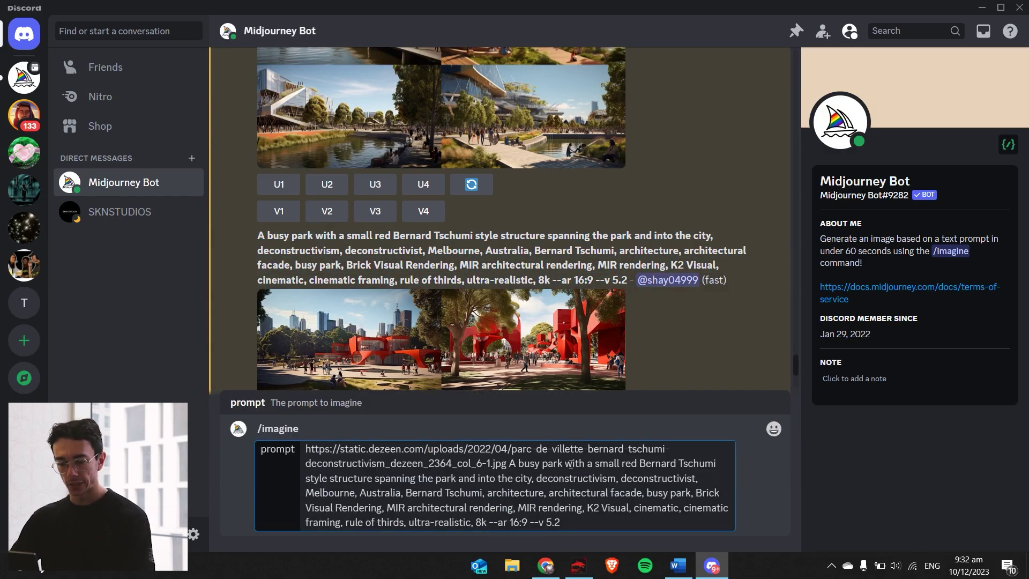
left_click_drag(506, 458, 571, 511)
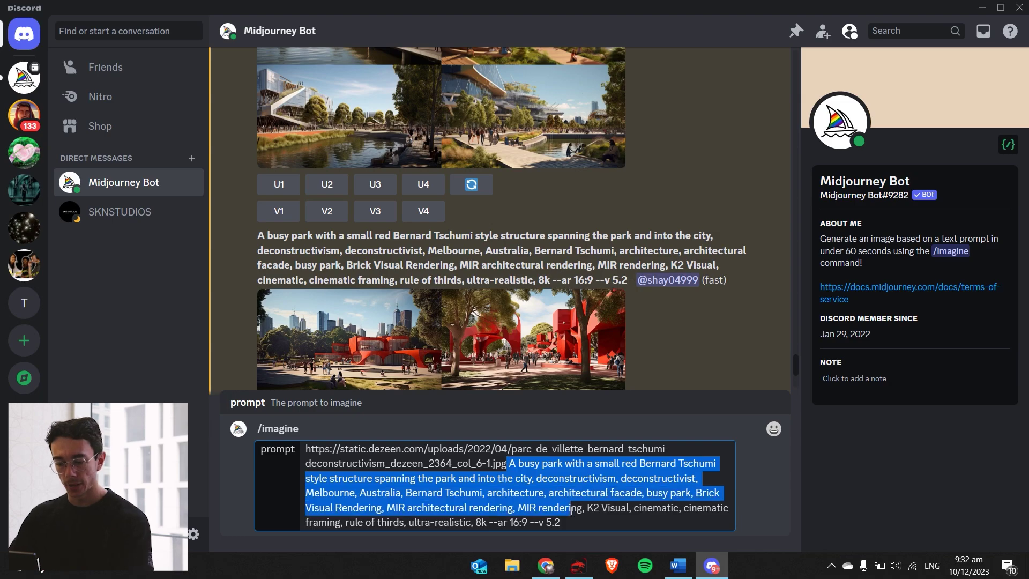
left_click(587, 528)
key("Return")
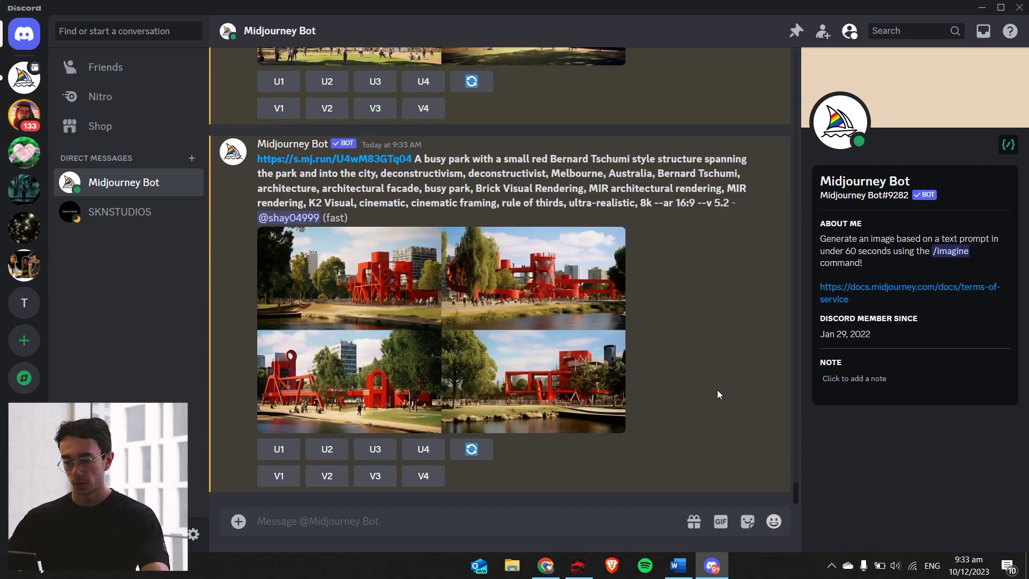
Preview the image-referenced red framework grid, then upscale its fourth image with U4
left_click(479, 295)
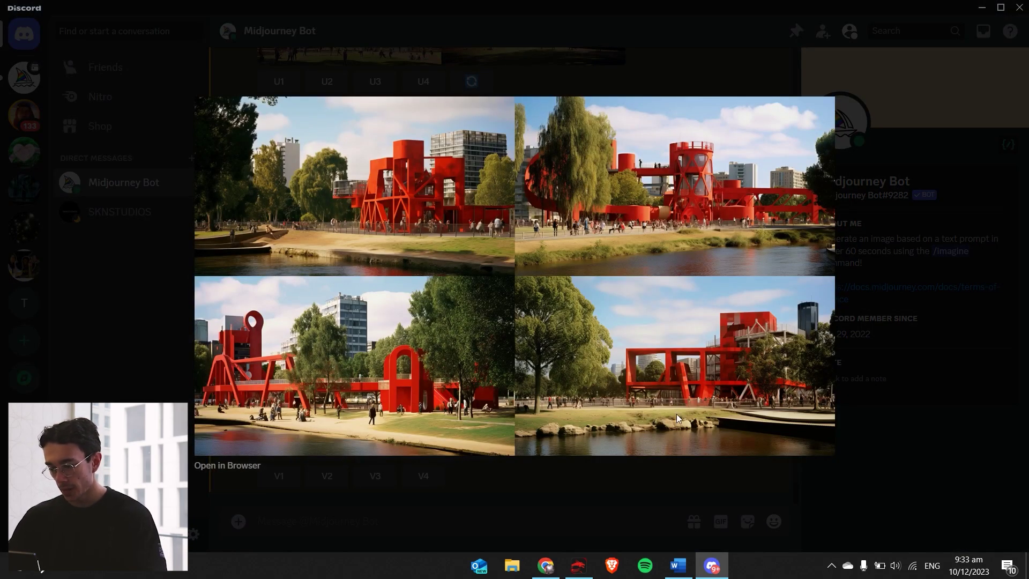
left_click(924, 330)
left_click(421, 450)
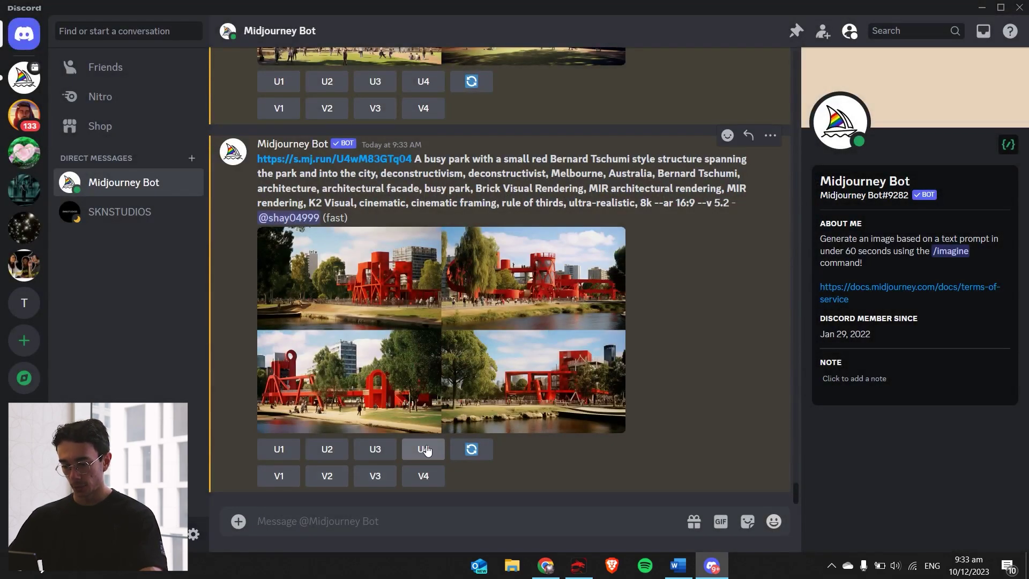